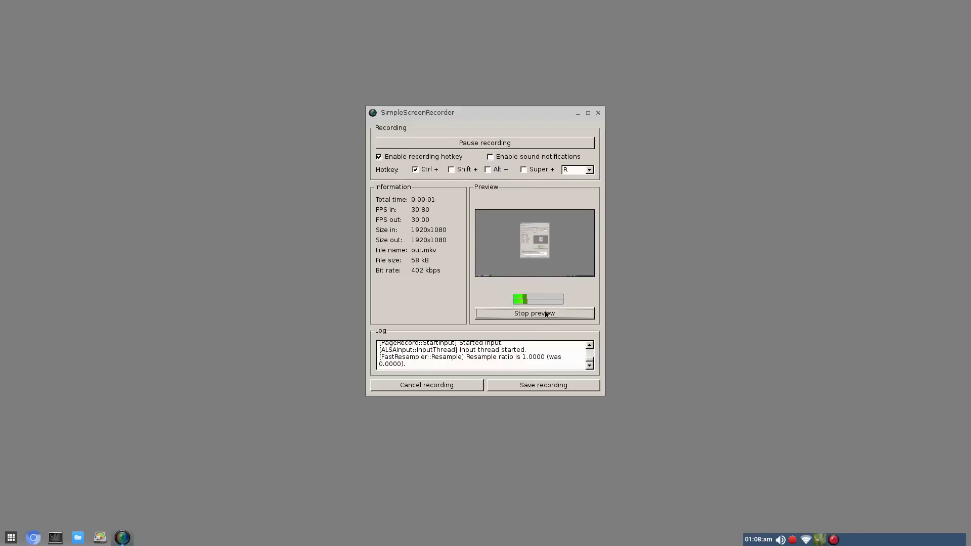
Stop the live preview in SimpleScreenRecorder.
{"action": "left_click", "coordinate": [546, 314]}
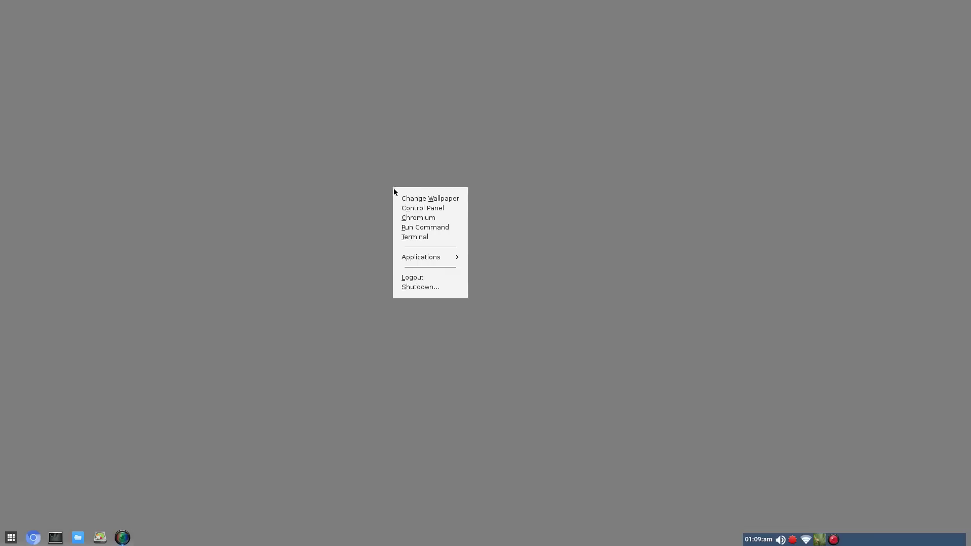
In Nitrogen, apply the sunset lake picture as the desktop wallpaper, then close Nitrogen.
{"action": "left_click", "coordinate": [445, 198]}
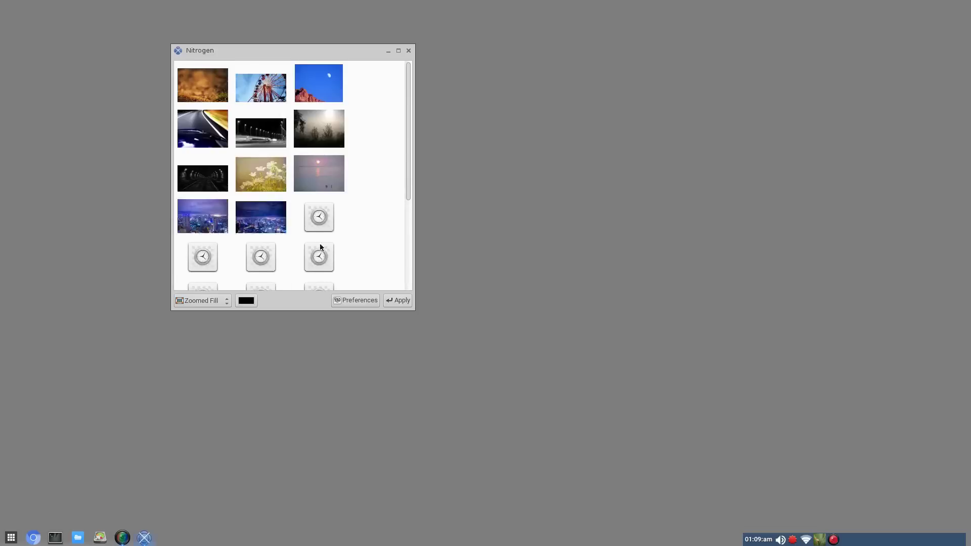
{"action": "scroll", "coordinate": [387, 235], "scroll_direction": "up", "scroll_amount": 5}
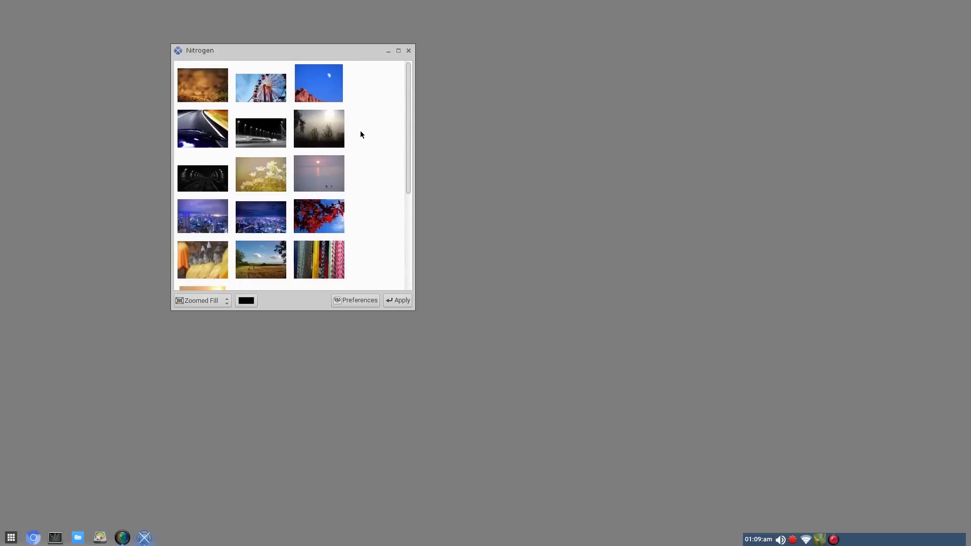
{"action": "scroll", "coordinate": [319, 119], "scroll_direction": "down", "scroll_amount": 2}
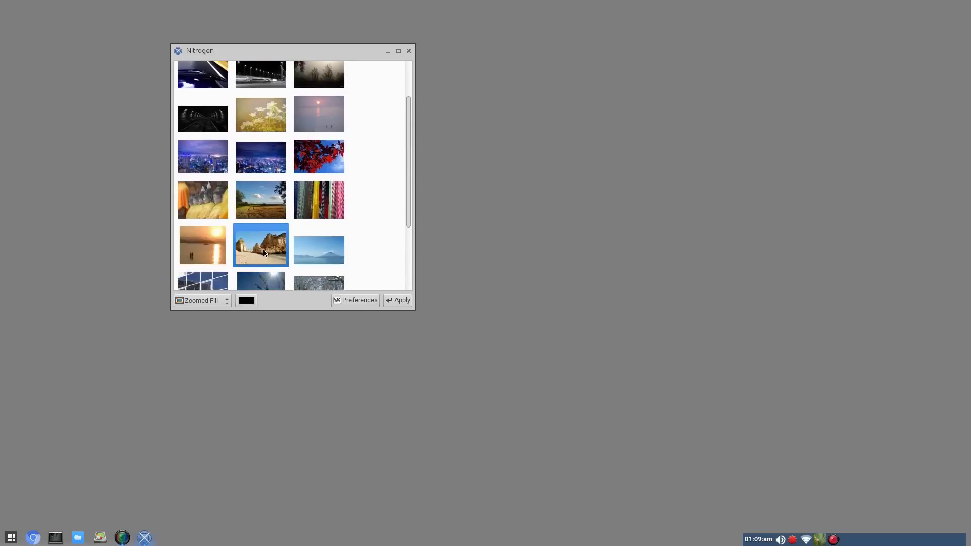
{"action": "left_click", "coordinate": [397, 300]}
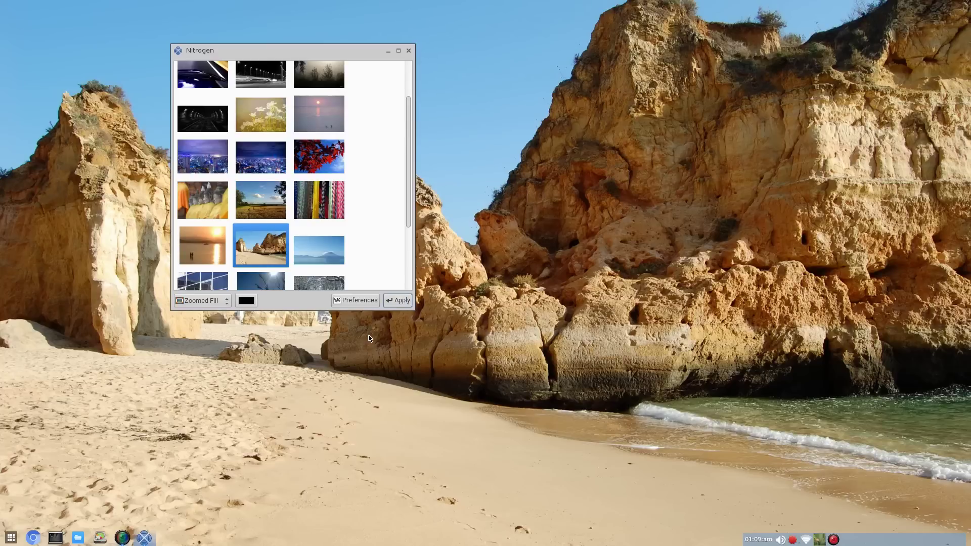
{"action": "scroll", "coordinate": [373, 202], "scroll_direction": "down", "scroll_amount": 3}
{"action": "left_click", "coordinate": [260, 228]}
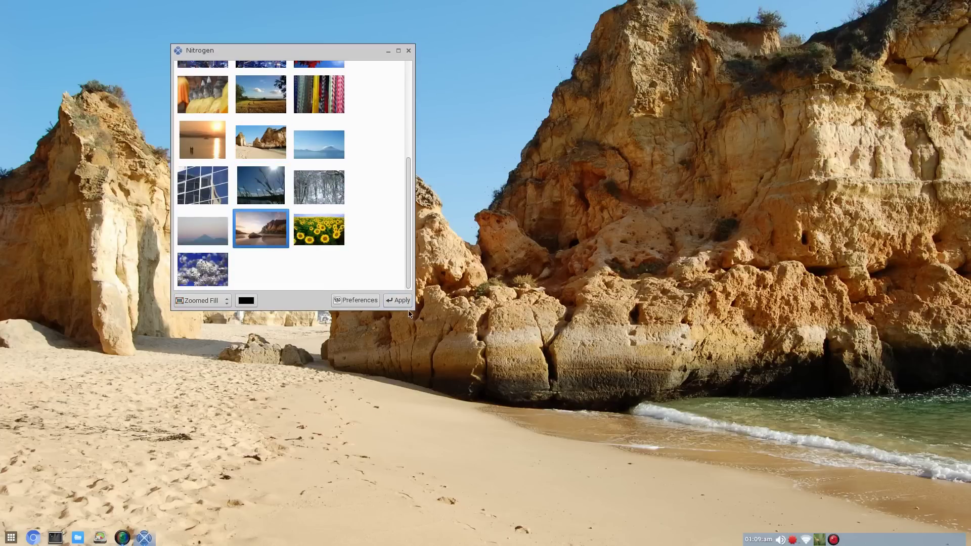
{"action": "left_click", "coordinate": [398, 300]}
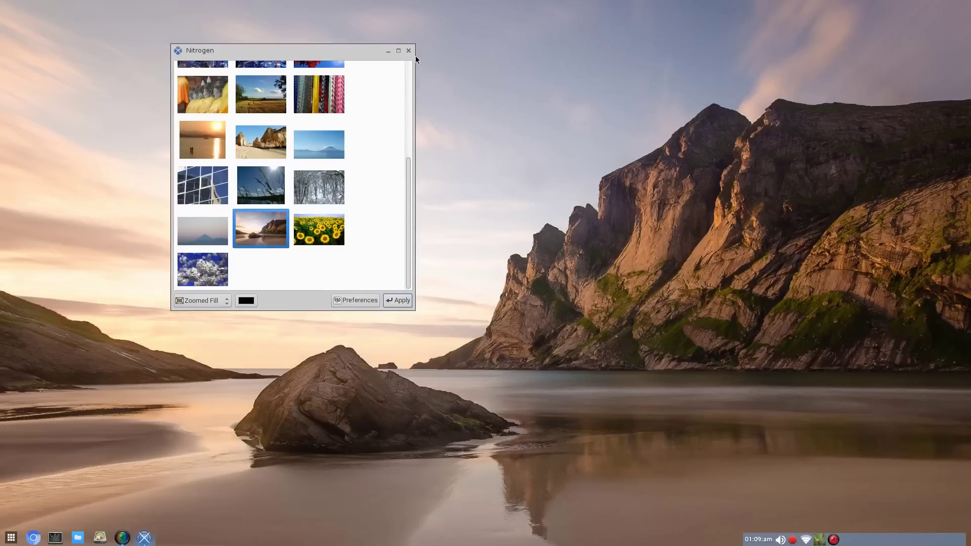
{"action": "left_click", "coordinate": [407, 51]}
Browse the installed application categories in the desktop menu, then dismiss the menus.
{"action": "right_click", "coordinate": [408, 189]}
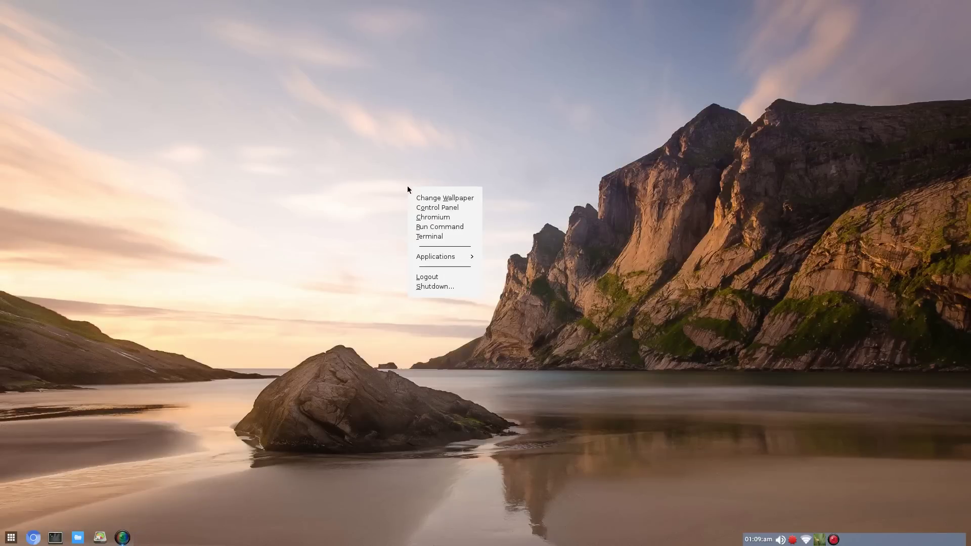
{"action": "left_click", "coordinate": [304, 199]}
{"action": "right_click", "coordinate": [304, 200]}
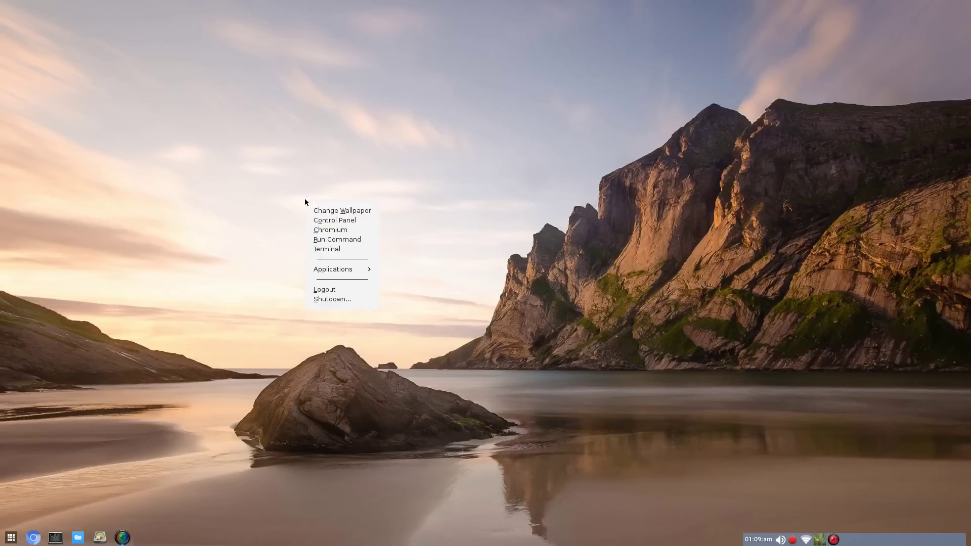
{"action": "left_click", "coordinate": [343, 272]}
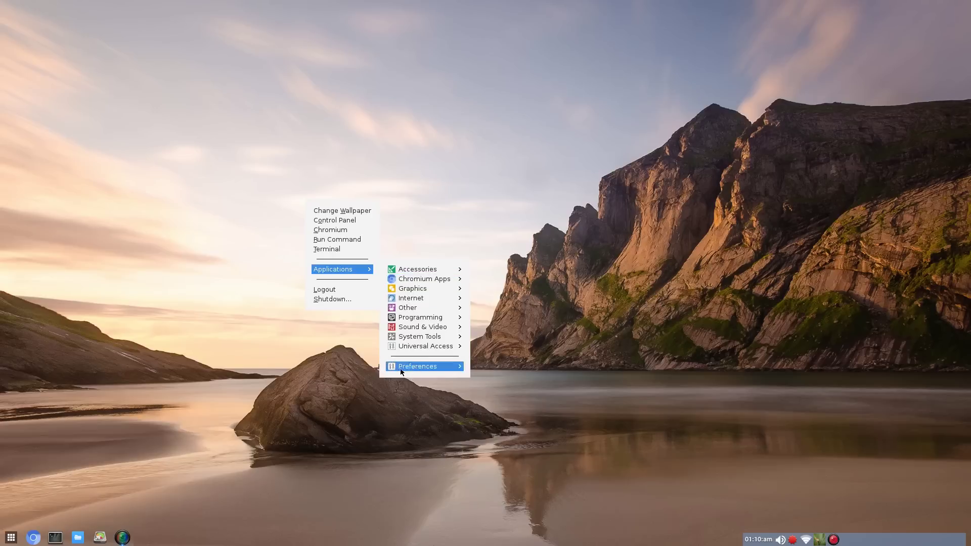
{"action": "left_click", "coordinate": [178, 379]}
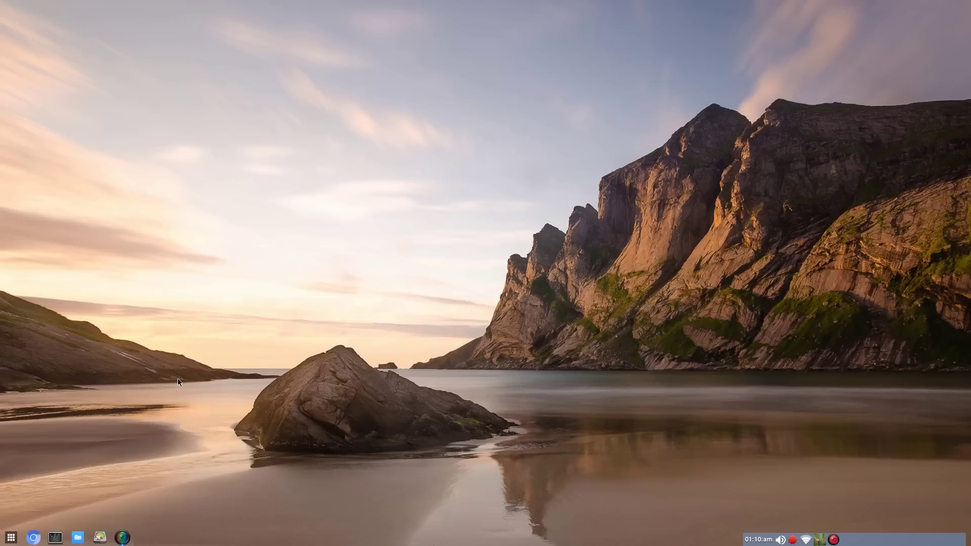
{"action": "left_click", "coordinate": [101, 540]}
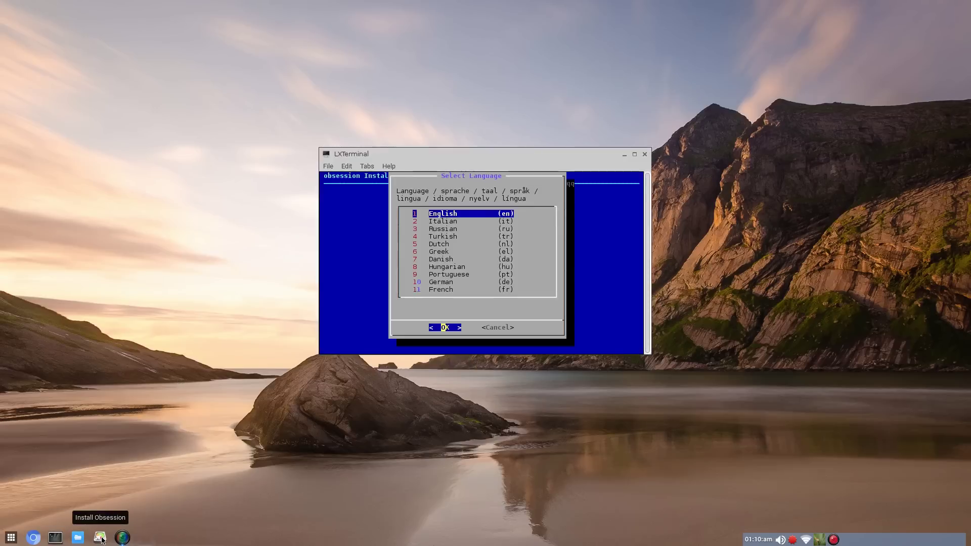
{"action": "left_click", "coordinate": [497, 329]}
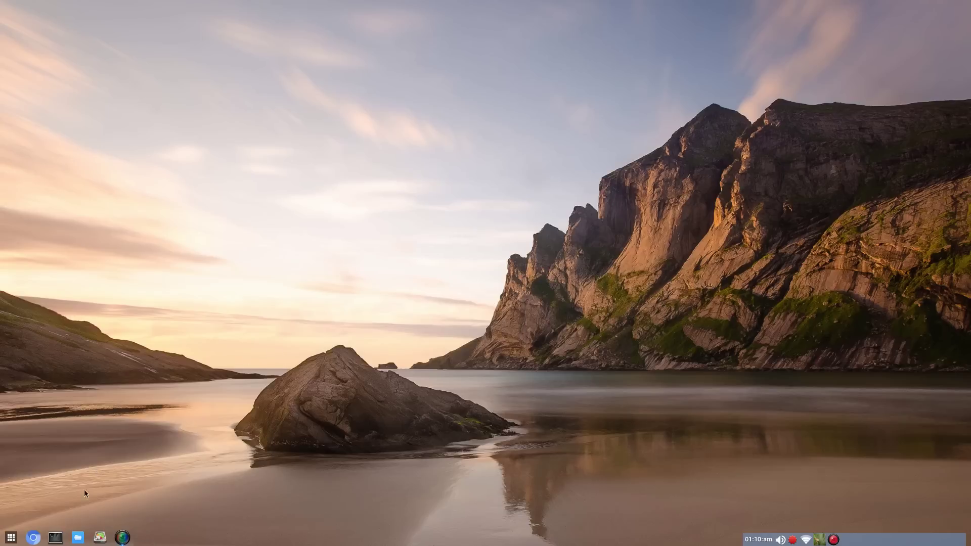
{"action": "left_click", "coordinate": [77, 539]}
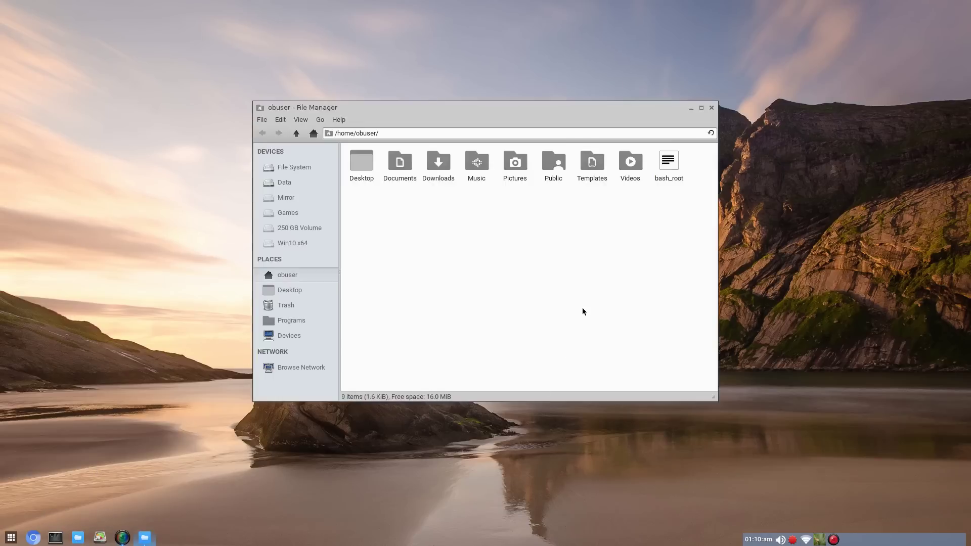
{"action": "double_click", "coordinate": [615, 202]}
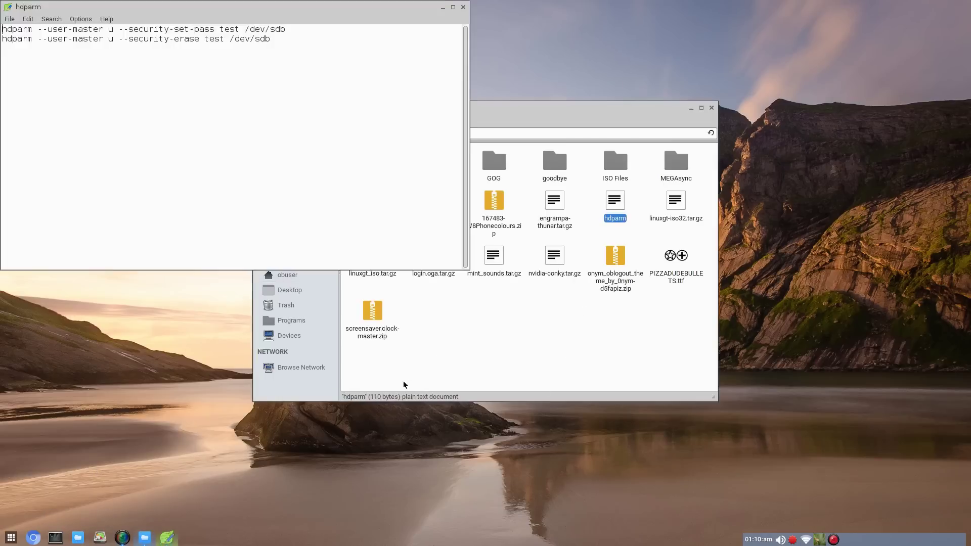
{"action": "left_click", "coordinate": [711, 108]}
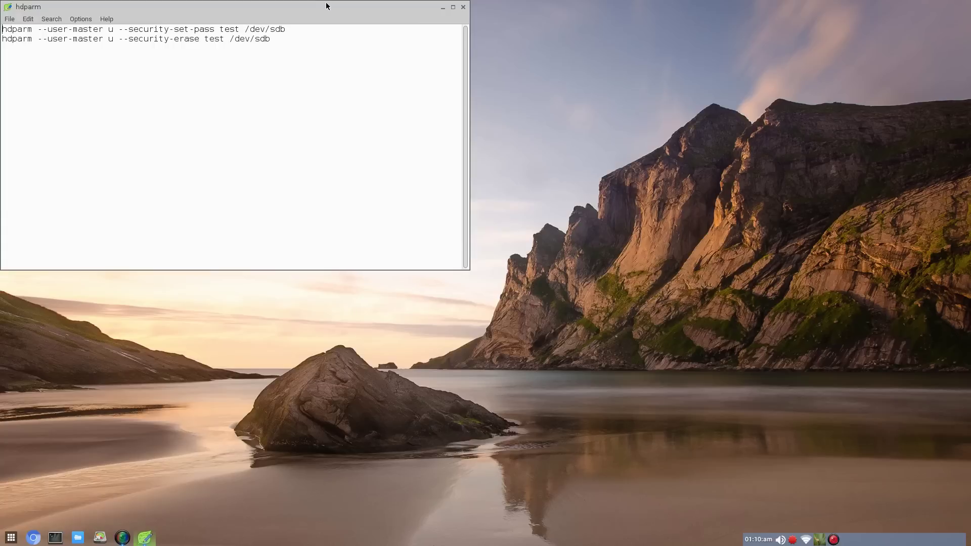
{"action": "left_click_drag", "start_coordinate": [326, 6], "coordinate": [556, 57]}
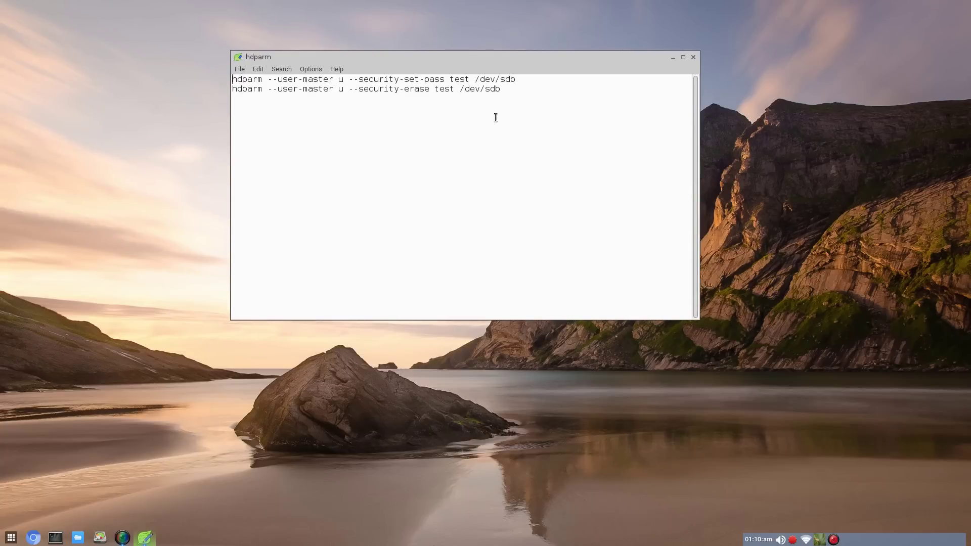
{"action": "key", "text": "ctrl+q"}
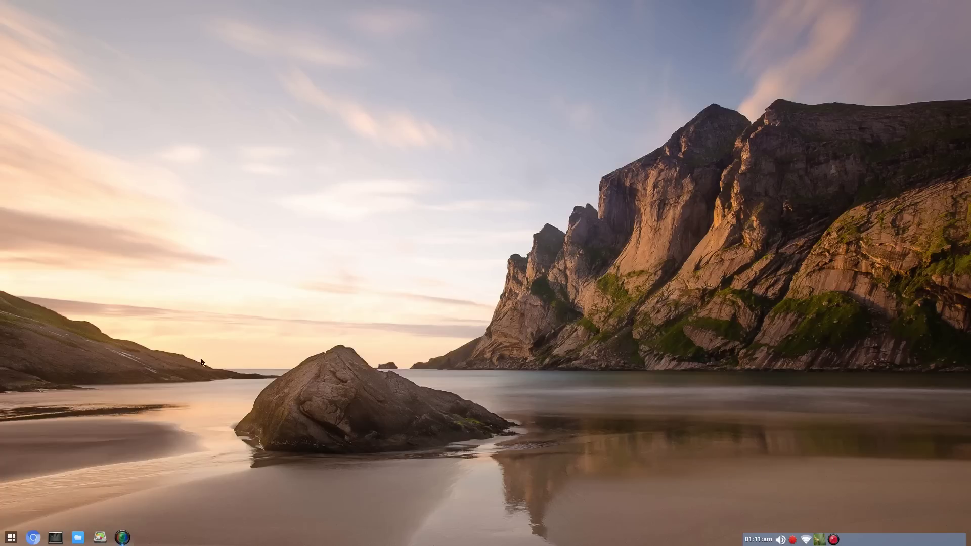
Launch the Obsession installer in English and set the console keymap to us.
{"action": "left_click", "coordinate": [100, 537]}
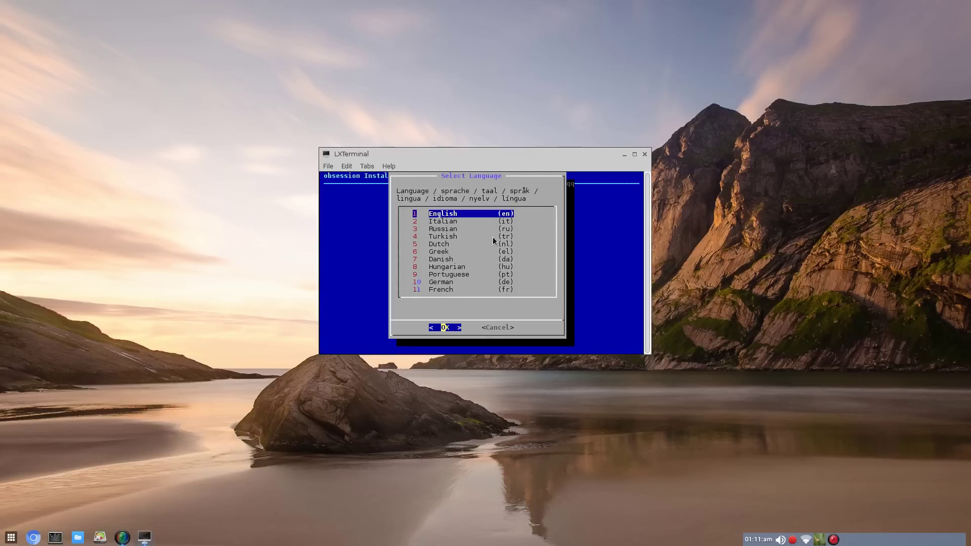
{"action": "key", "text": "Return"}
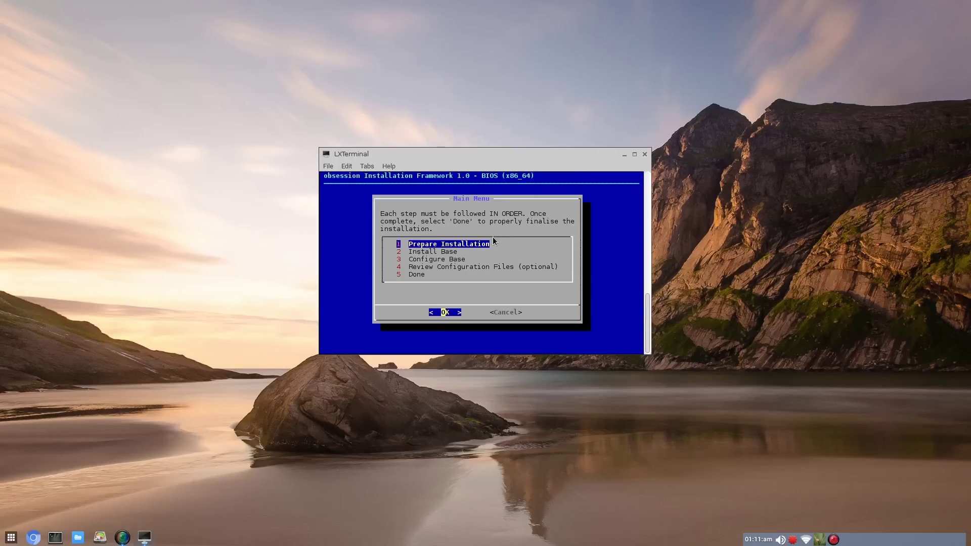
{"action": "key", "text": "Return"}
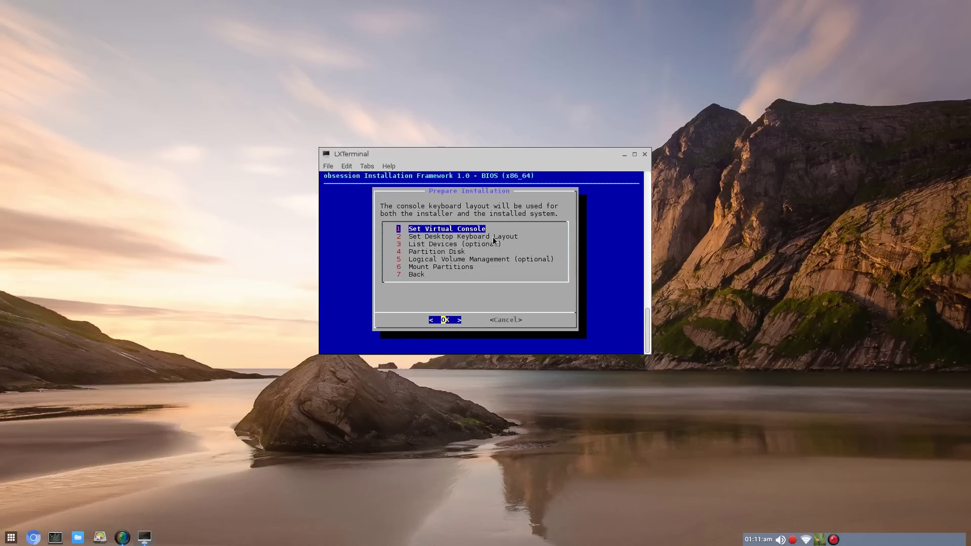
{"action": "key", "text": "Return"}
{"action": "key", "text": "End"}
{"action": "key", "text": "Up"}
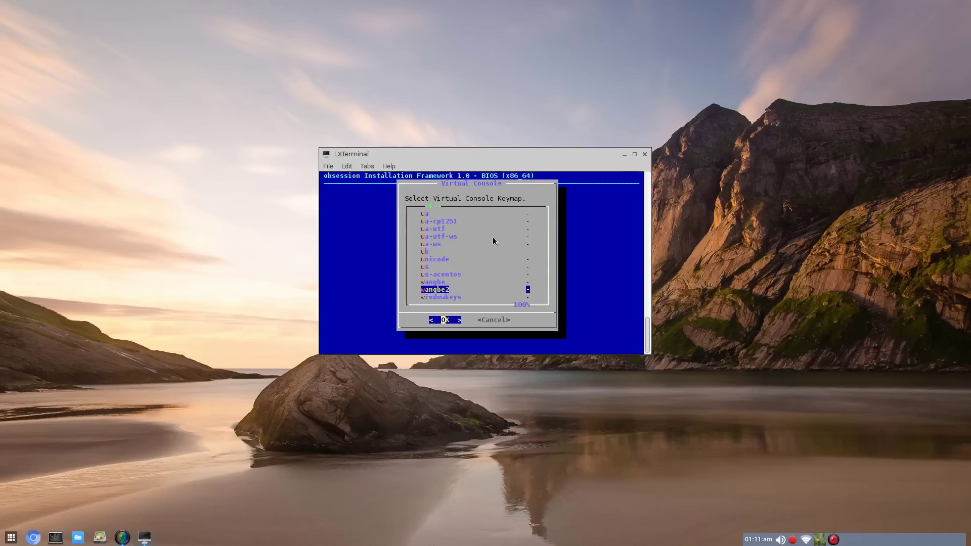
{"action": "key", "text": "Up"}
{"action": "key", "text": "Up"}
{"action": "key", "text": "Up"}
{"action": "key", "text": "Return"}
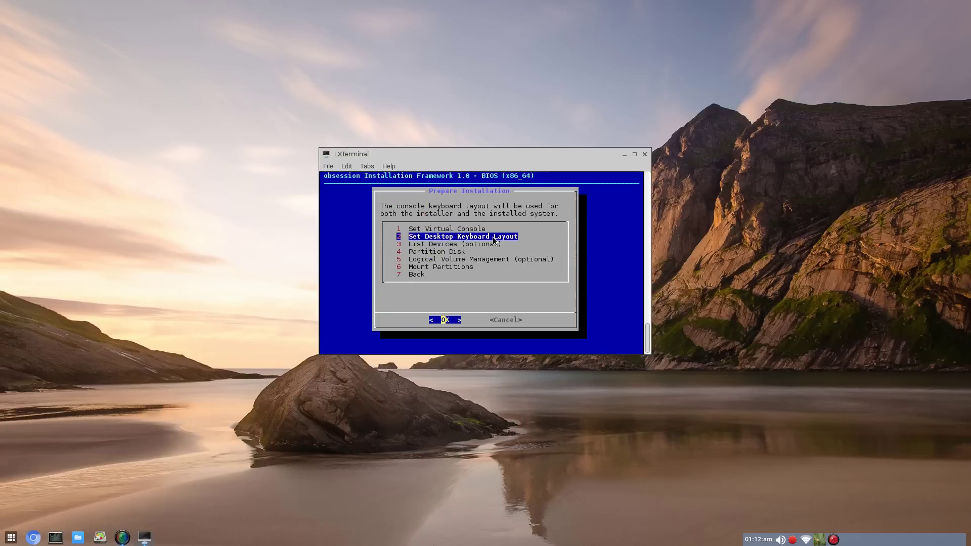
Set the desktop keyboard layout to us_English-US.
{"action": "key", "text": "Return"}
{"action": "key", "text": "End"}
{"action": "key", "text": "Up"}
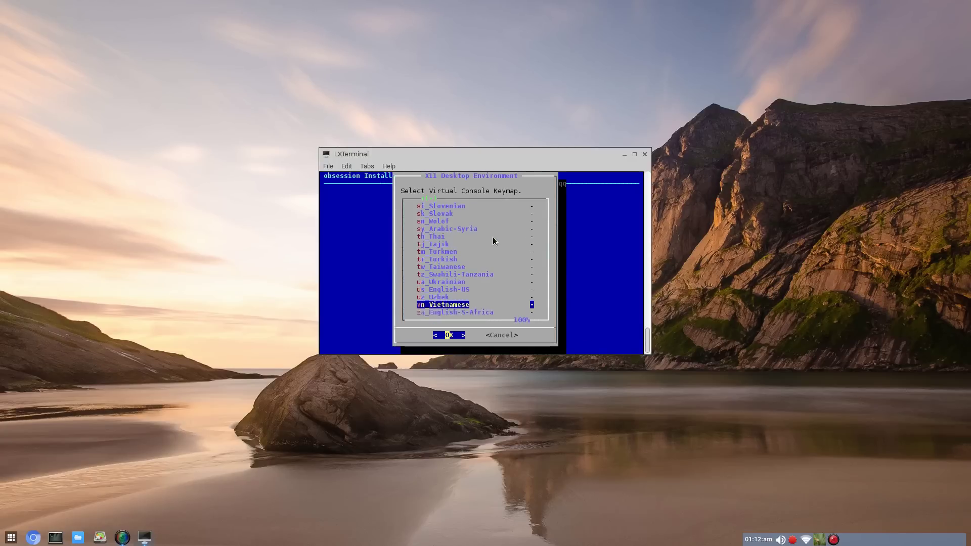
{"action": "key", "text": "Up"}
{"action": "key", "text": "Up"}
{"action": "key", "text": "Return"}
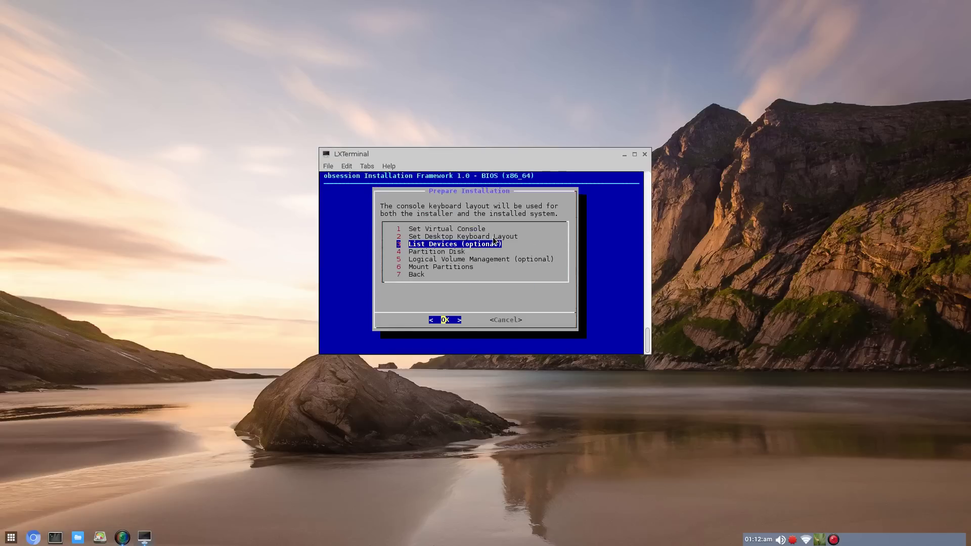
Choose /dev/sdb as the disk to partition, using GParted.
{"action": "key", "text": "Return"}
{"action": "key", "text": "Return"}
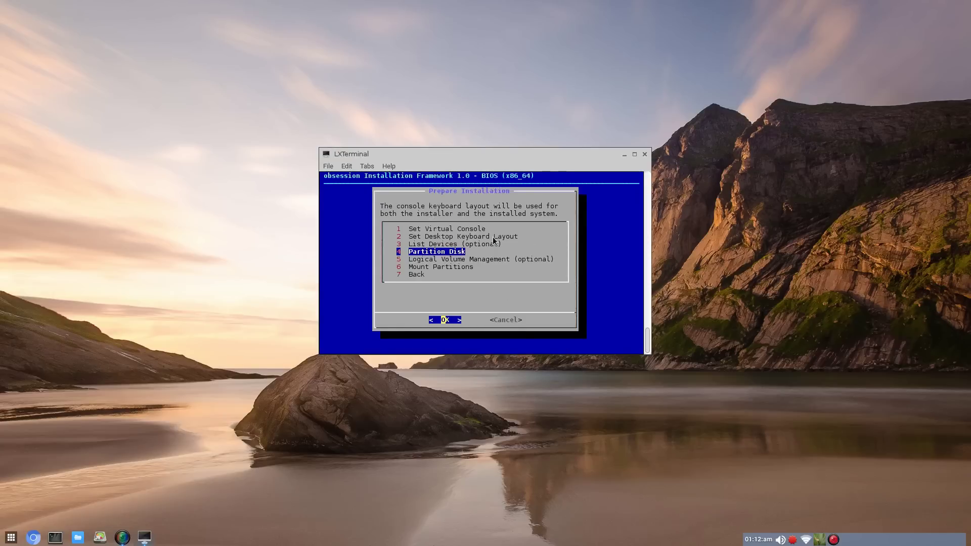
{"action": "key", "text": "Return"}
{"action": "key", "text": "Down"}
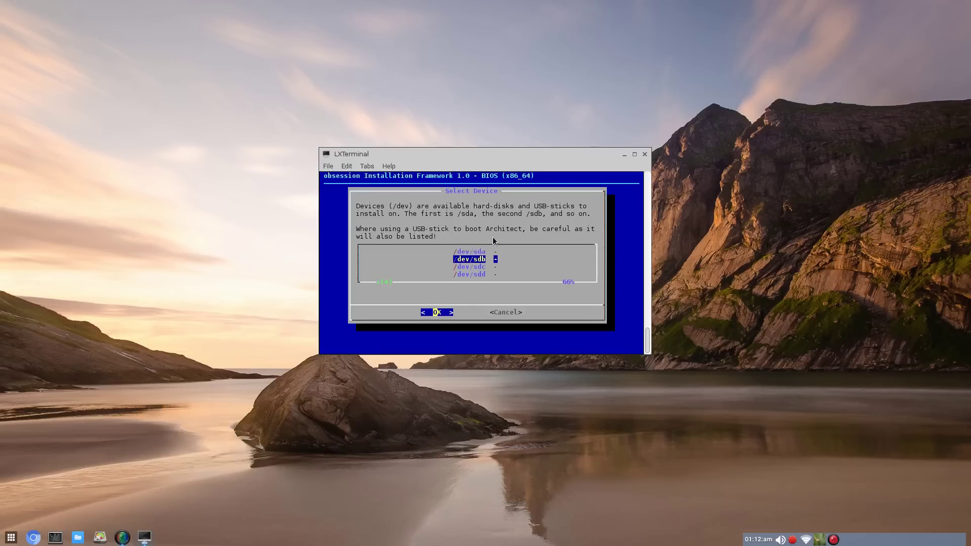
{"action": "key", "text": "Return"}
{"action": "key", "text": "Down"}
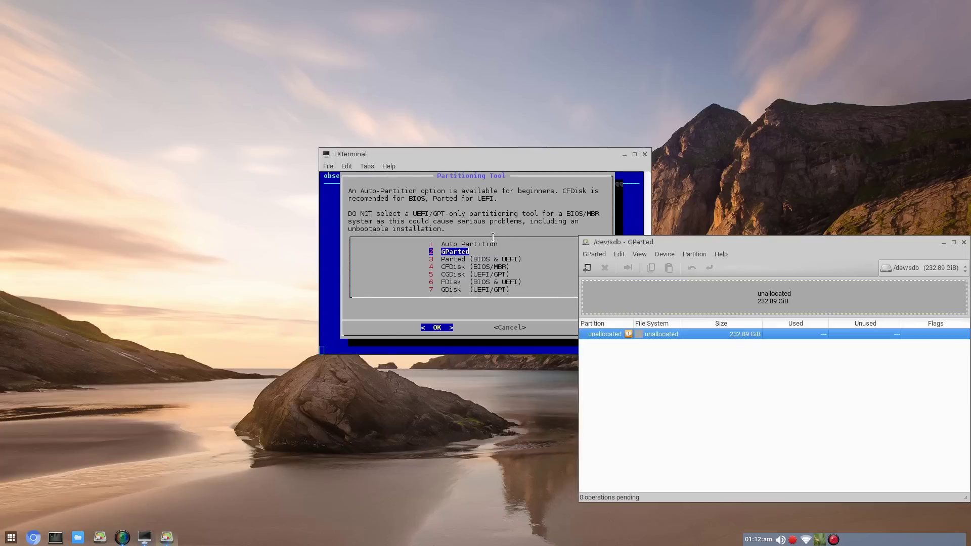
Write a new msdos partition table to /dev/sdb.
{"action": "left_click_drag", "start_coordinate": [853, 241], "coordinate": [513, 144]}
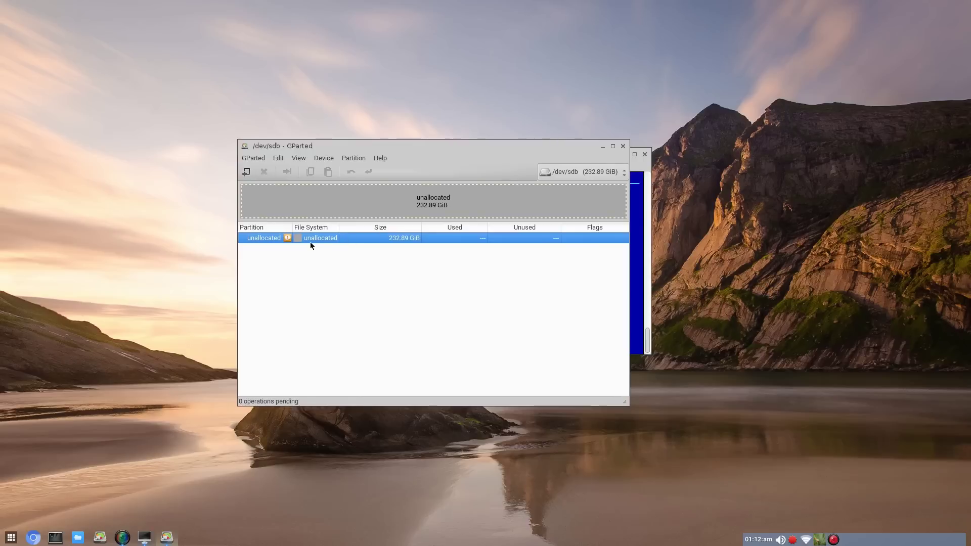
{"action": "left_click", "coordinate": [326, 159]}
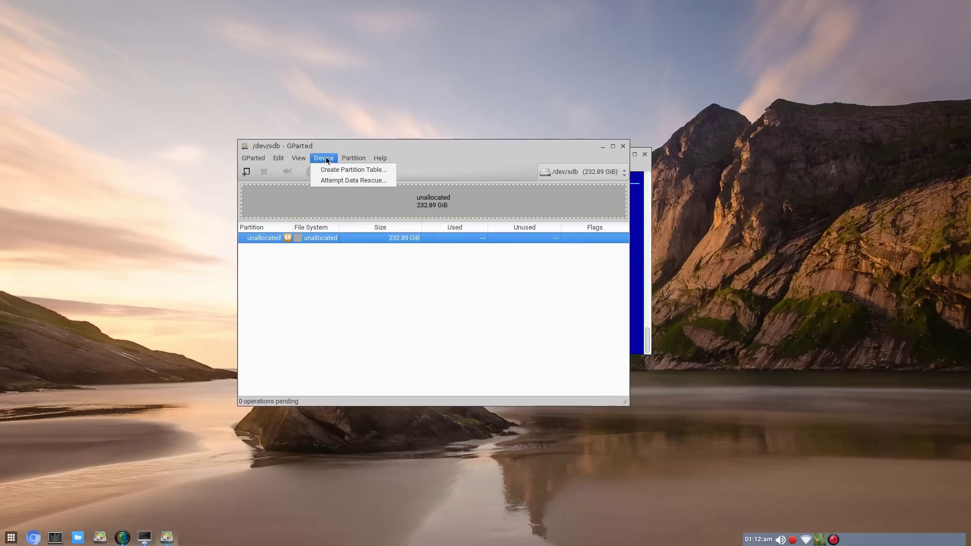
{"action": "left_click", "coordinate": [334, 173]}
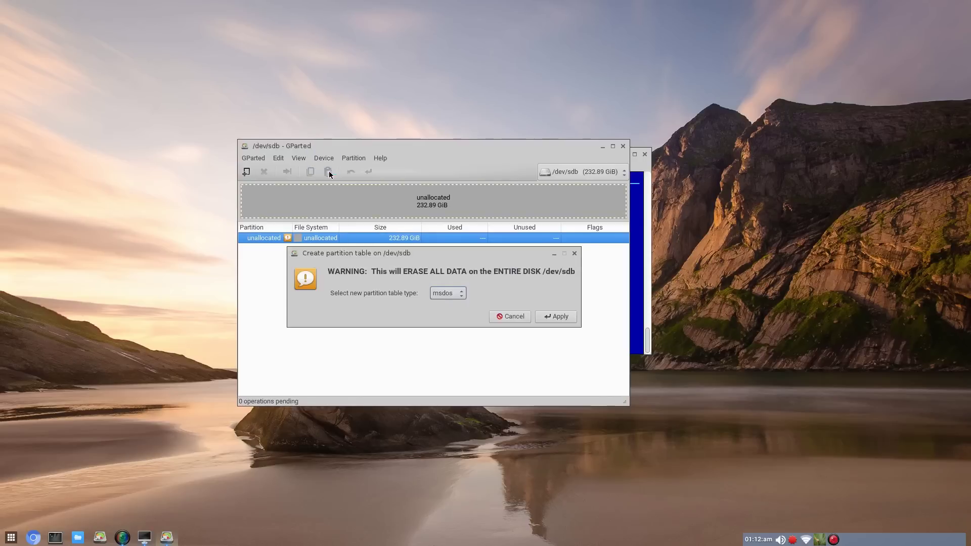
{"action": "left_click", "coordinate": [543, 314]}
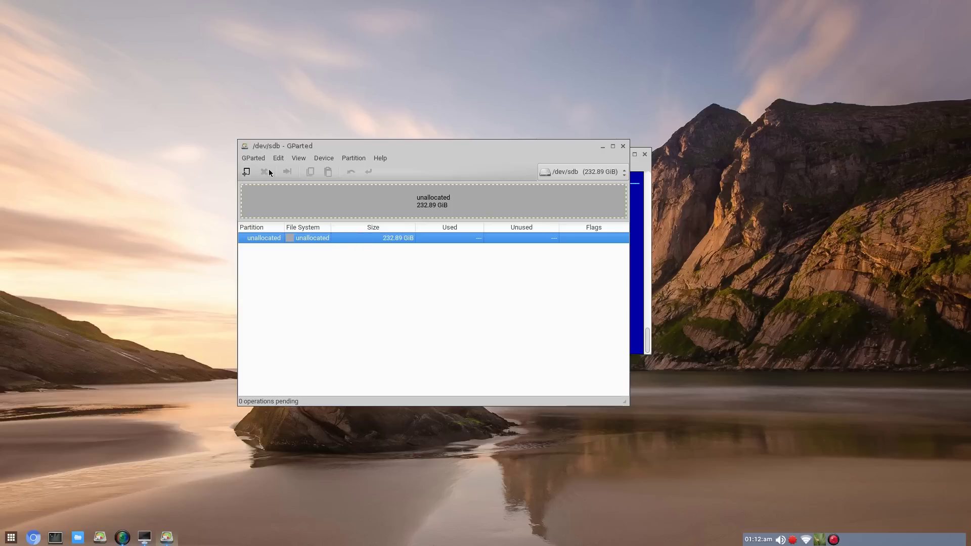
Create and apply a full-size 232.88 GiB ext4 partition /dev/sdb1, then close GParted.
{"action": "left_click", "coordinate": [245, 173]}
{"action": "double_click", "coordinate": [409, 296]}
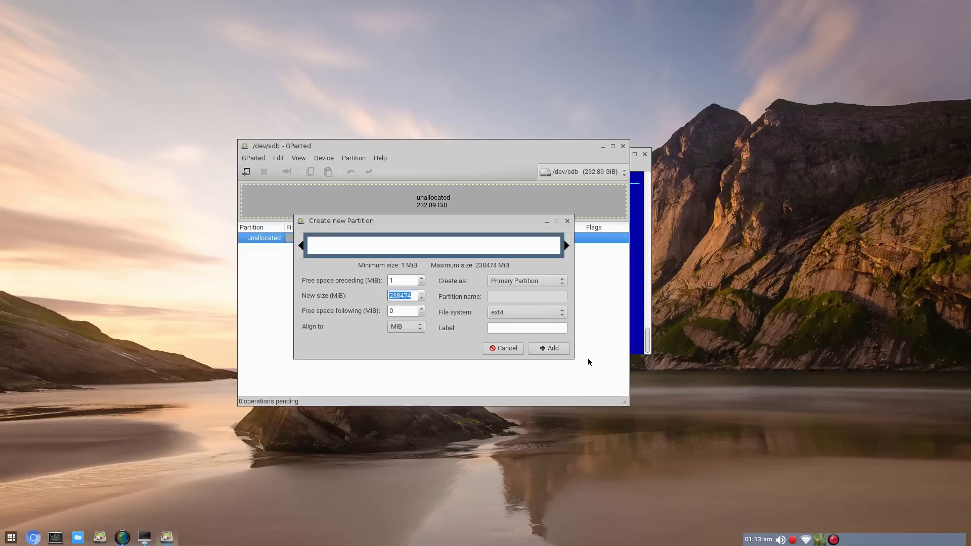
{"action": "left_click", "coordinate": [545, 352]}
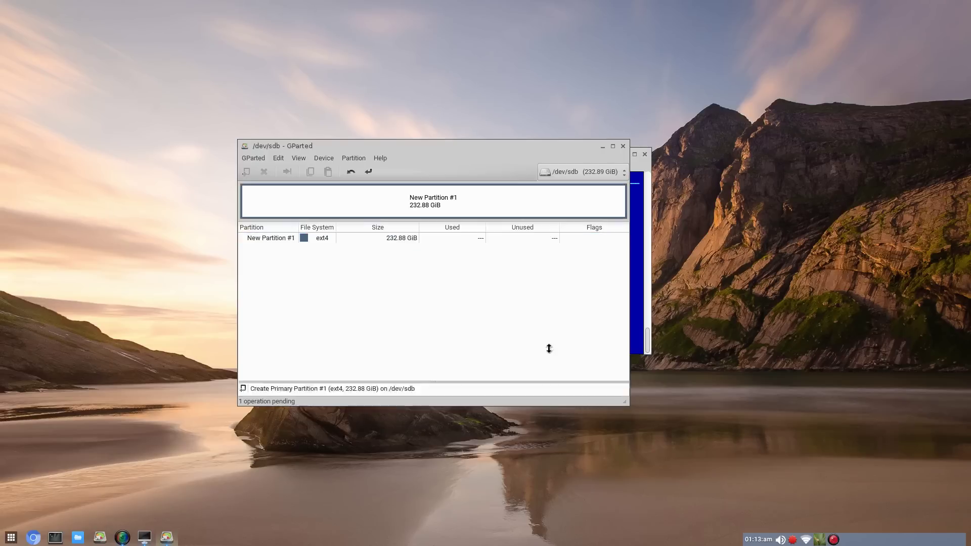
{"action": "left_click", "coordinate": [380, 240]}
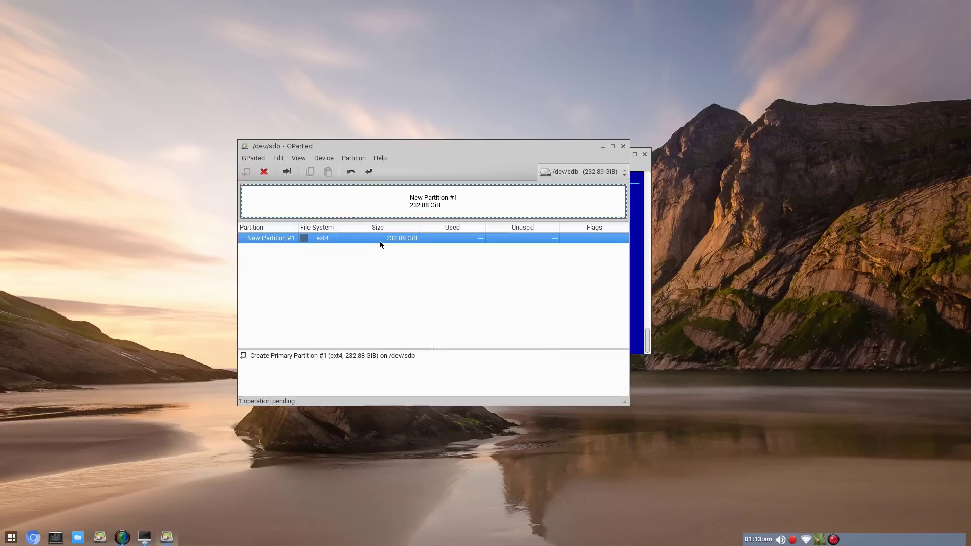
{"action": "left_click", "coordinate": [368, 174]}
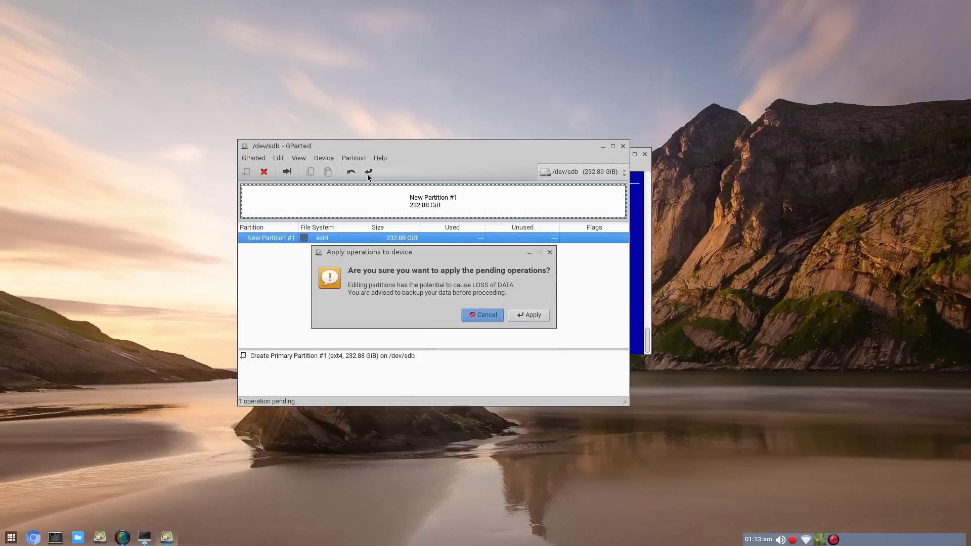
{"action": "left_click", "coordinate": [530, 314]}
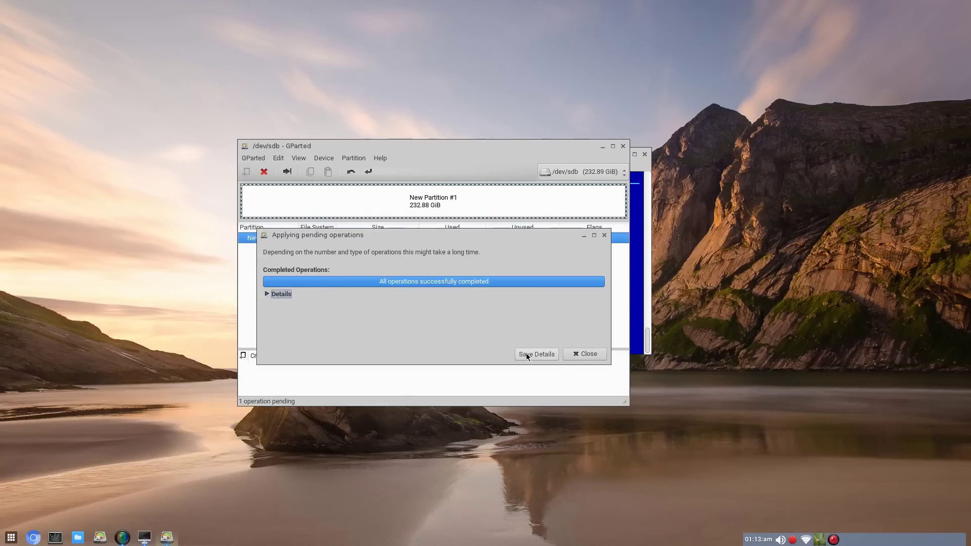
{"action": "left_click", "coordinate": [577, 354]}
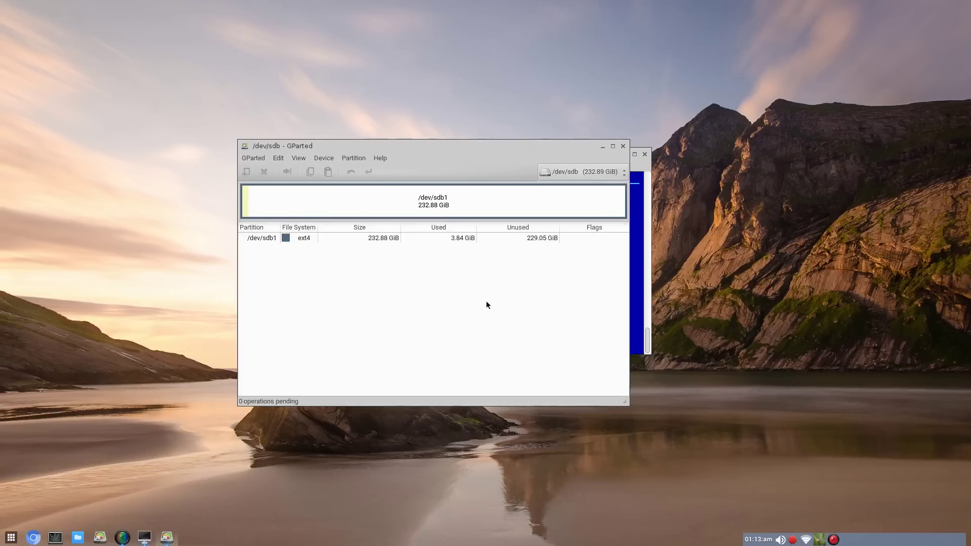
{"action": "left_click", "coordinate": [623, 146]}
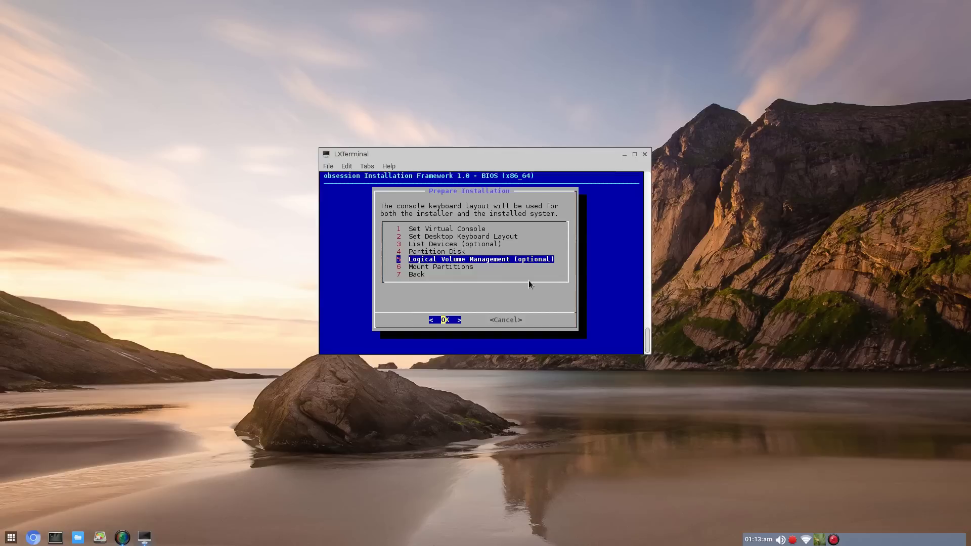
Format sdb1 as ext4 and mount it as the root partition.
{"action": "key", "text": "Down"}
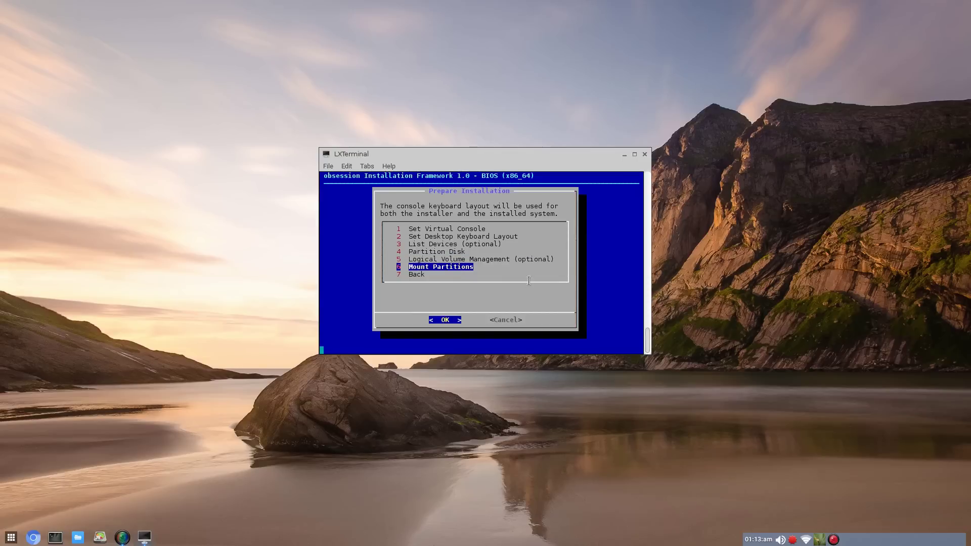
{"action": "key", "text": "Return"}
{"action": "key", "text": "Down"}
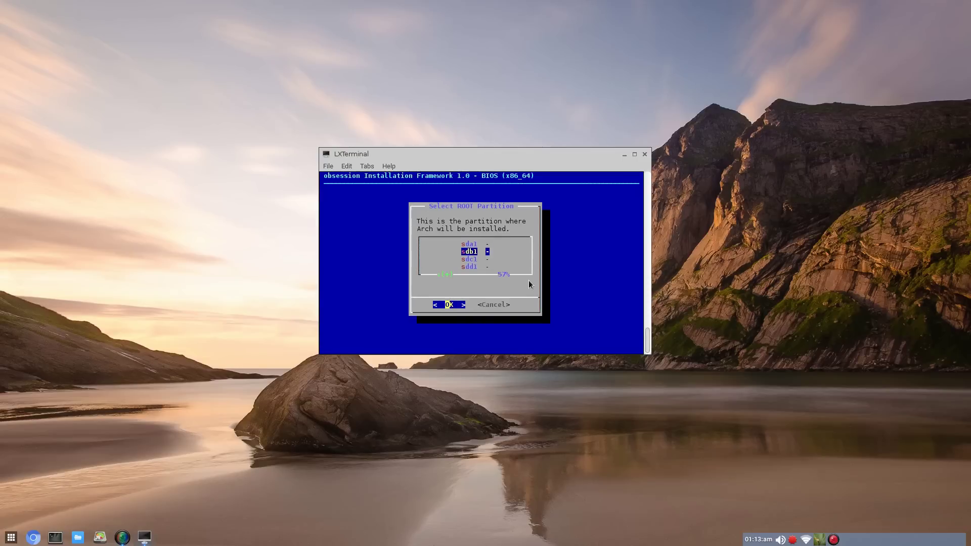
{"action": "key", "text": "Return"}
{"action": "key", "text": "Down"}
{"action": "key", "text": "Down"}
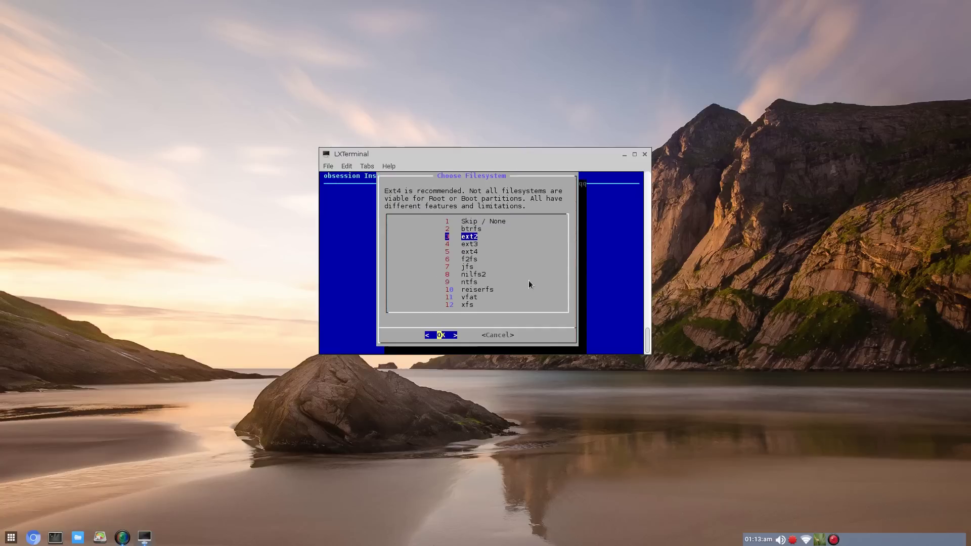
{"action": "key", "text": "Down"}
{"action": "key", "text": "Down"}
{"action": "key", "text": "Return"}
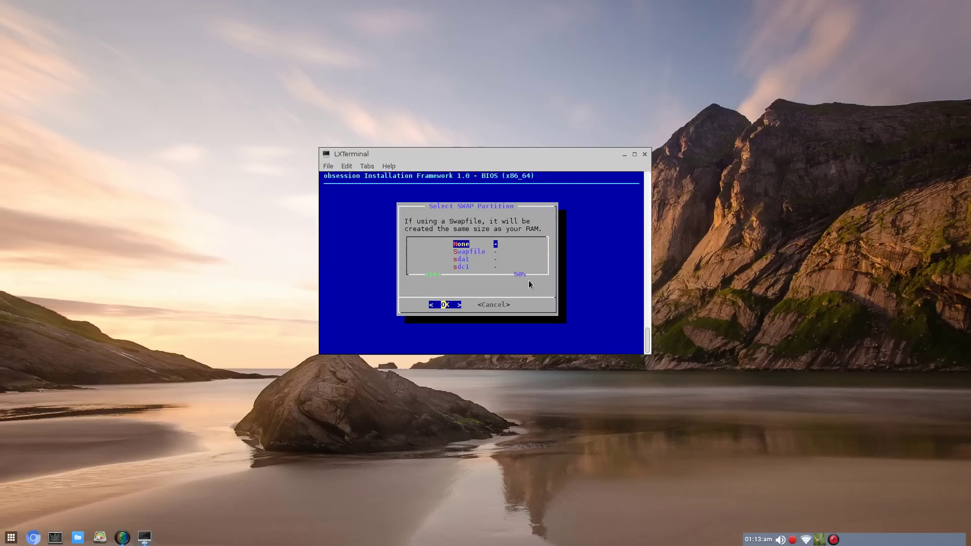
Skip the swap partition, finish mounting, and go to Install Base.
{"action": "key", "text": "Return"}
{"action": "key", "text": "Return"}
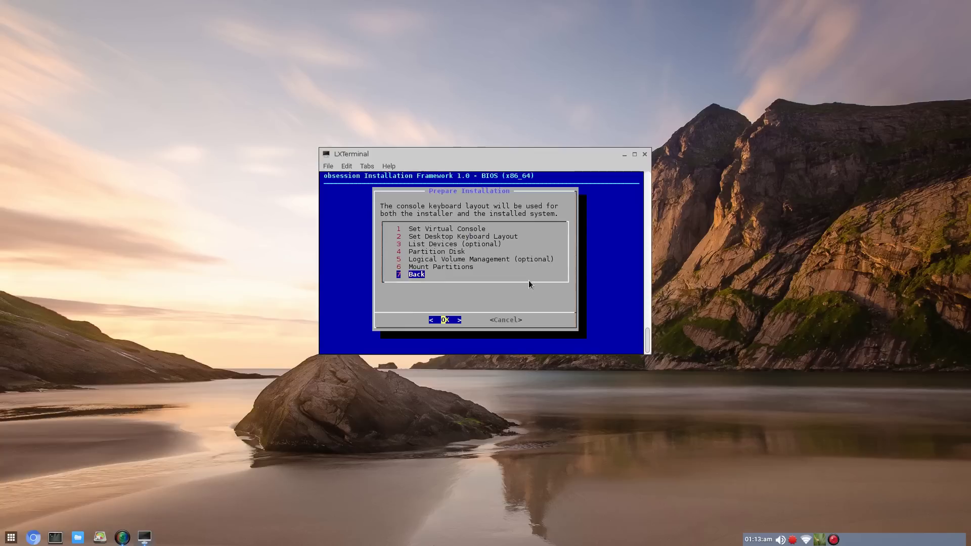
{"action": "key", "text": "Return"}
{"action": "key", "text": "Return"}
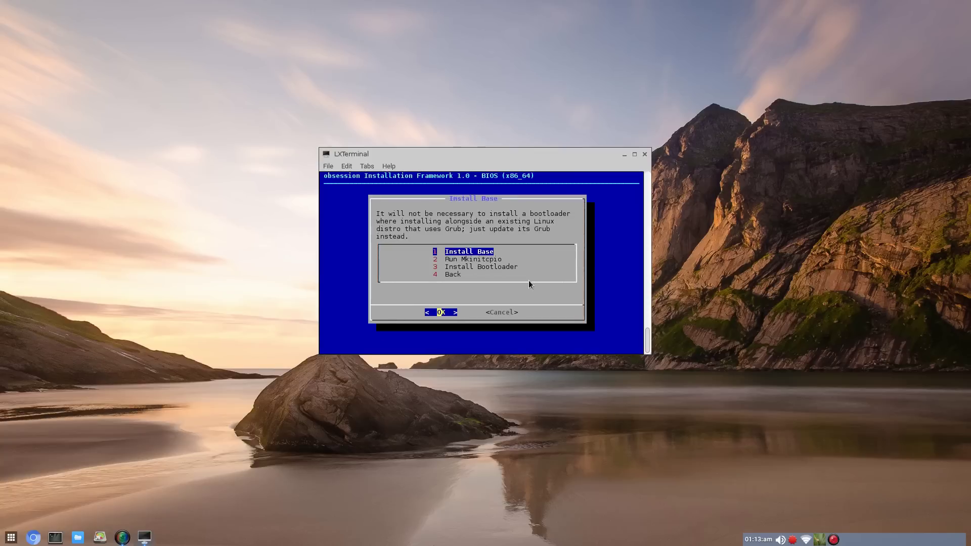
{"action": "key", "text": "Return"}
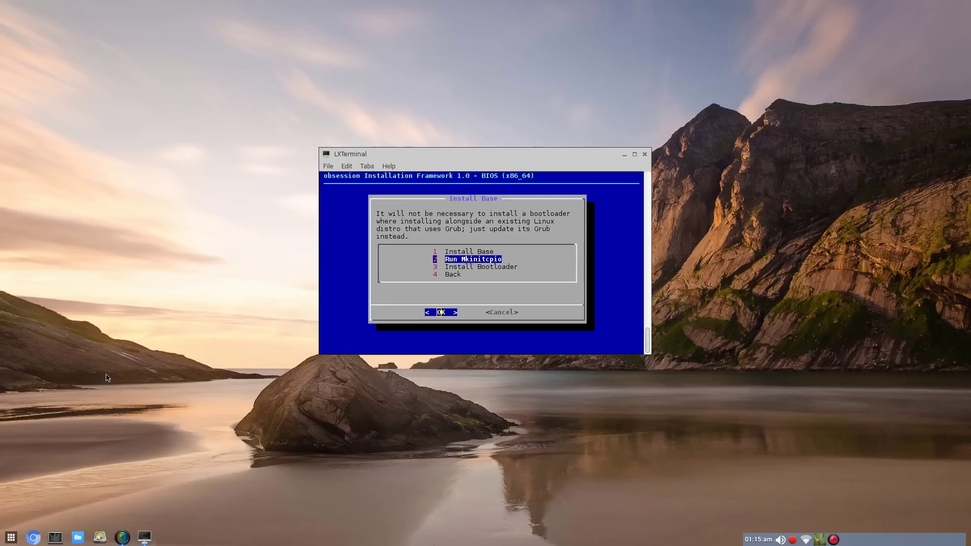
Run mkinitcpio and install the Grub2 bootloader on the root drive /dev/sdb.
{"action": "left_click", "coordinate": [481, 262]}
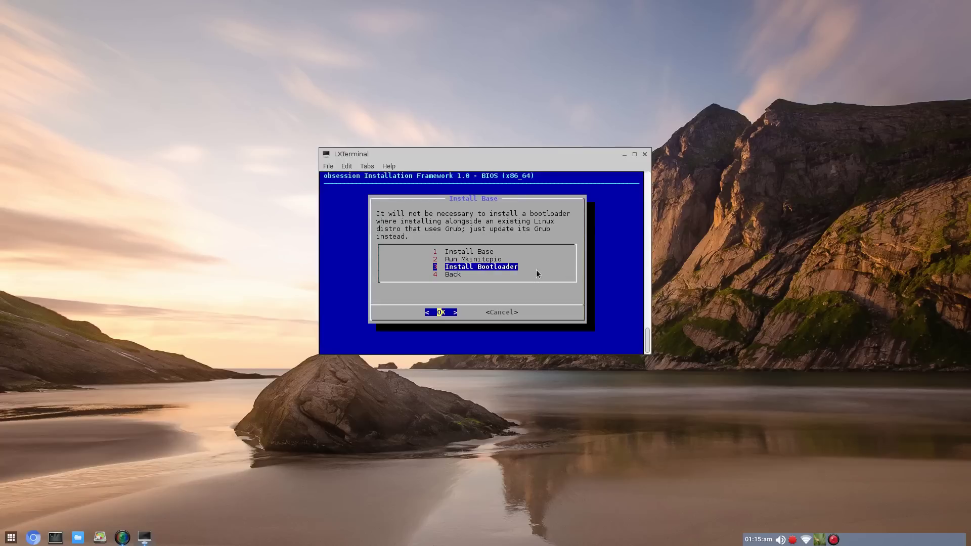
{"action": "key", "text": "Return"}
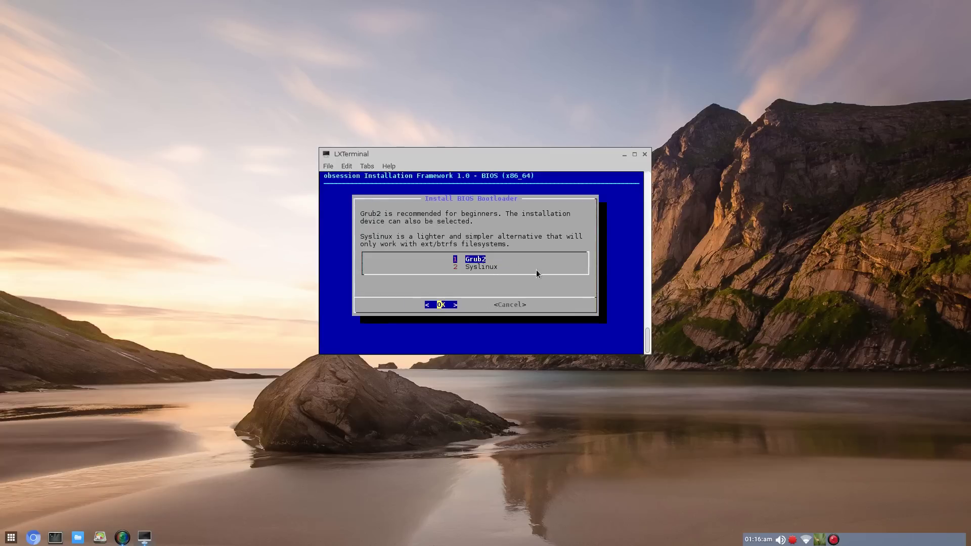
{"action": "key", "text": "Return"}
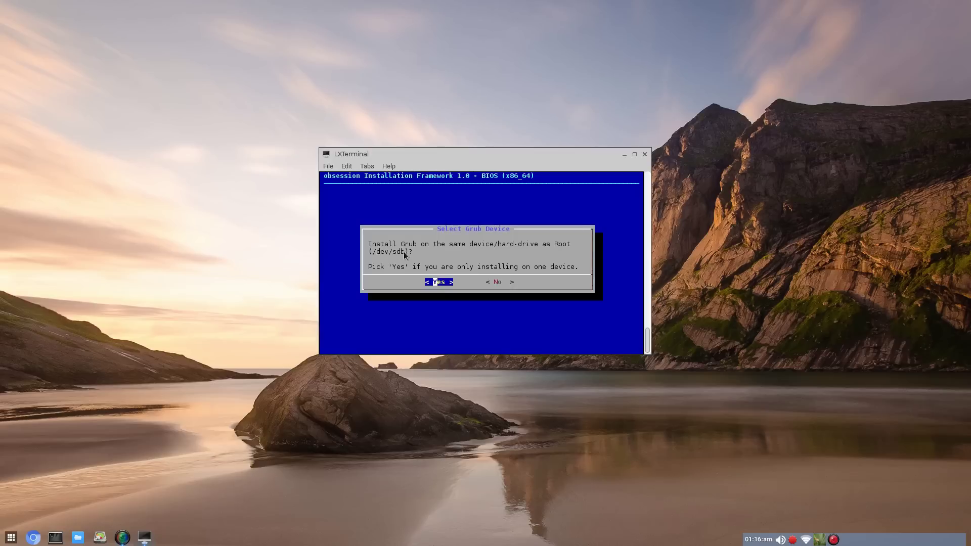
{"action": "key", "text": "Return"}
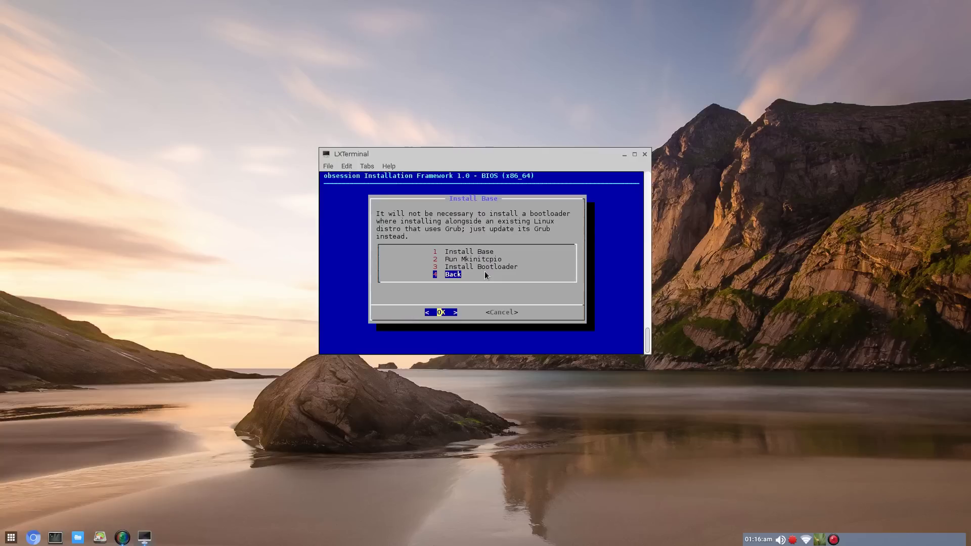
{"action": "key", "text": "Return"}
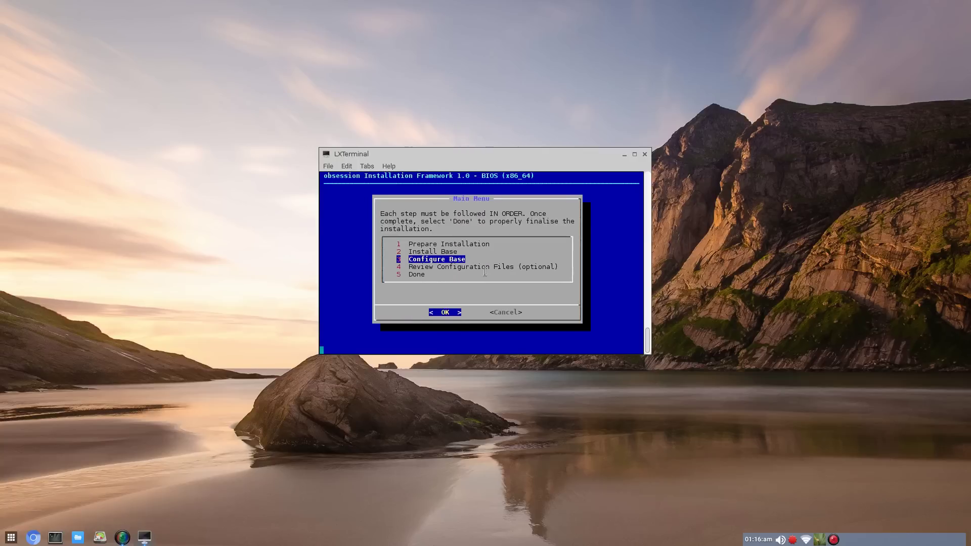
Generate the fstab using UUID/PARTUUID and set the host name.
{"action": "key", "text": "Return"}
{"action": "key", "text": "Return"}
{"action": "key", "text": "Down"}
{"action": "key", "text": "Down"}
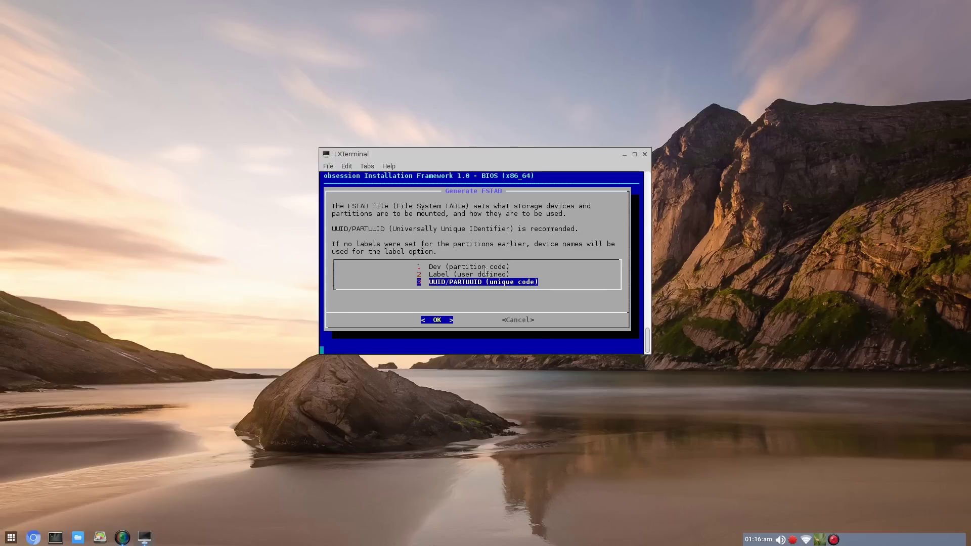
{"action": "key", "text": "Return"}
{"action": "key", "text": "Return"}
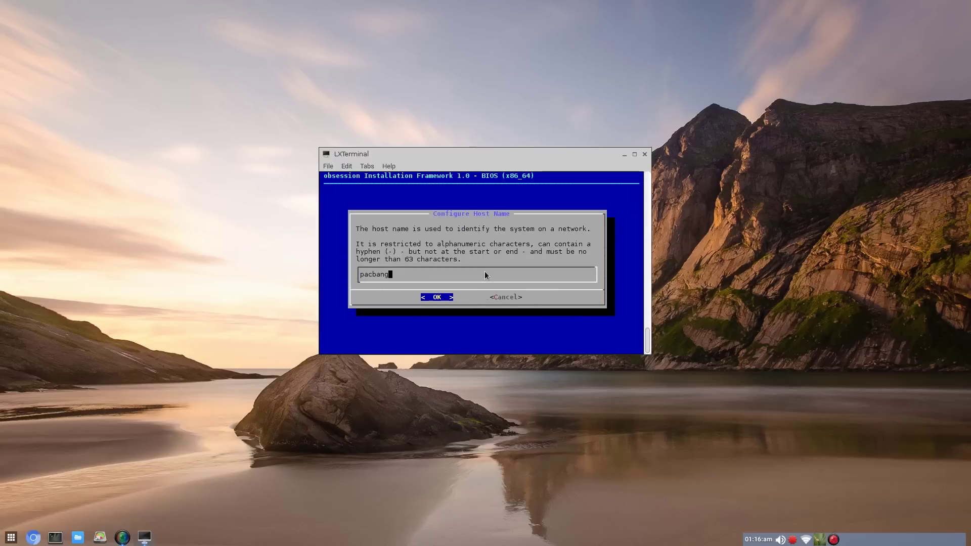
{"action": "key", "text": "BackSpace"}
{"action": "key", "text": "BackSpace"}
{"action": "key", "text": "BackSpace"}
{"action": "key", "text": "BackSpace"}
{"action": "key", "text": "BackSpace"}
{"action": "key", "text": "BackSpace"}
{"action": "key", "text": "BackSpace"}
{"action": "key", "text": "Return"}
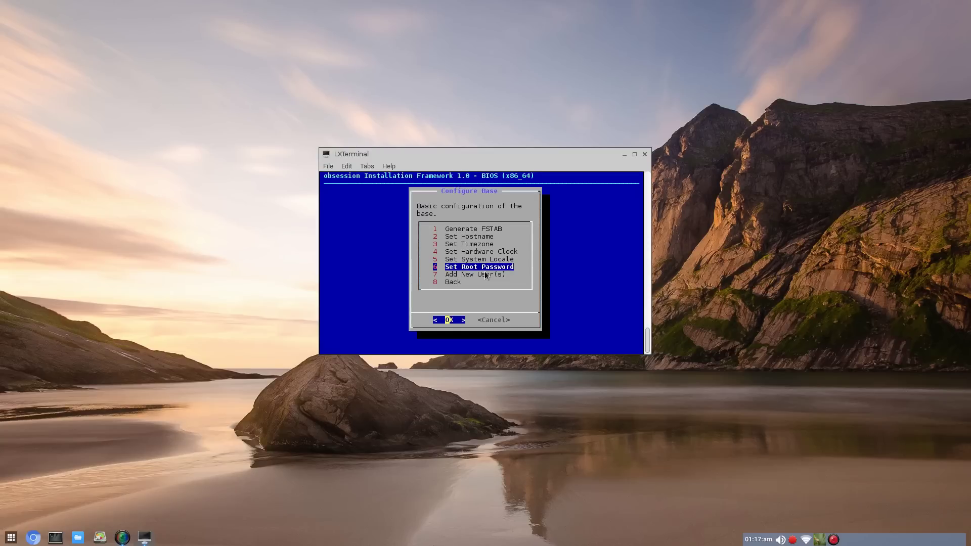
{"action": "key", "text": "Down"}
{"action": "key", "text": "Down"}
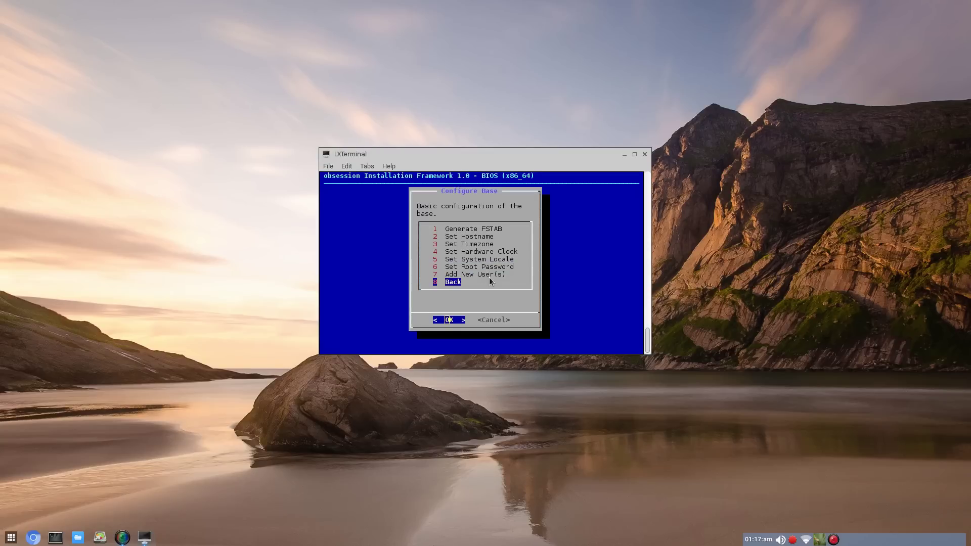
In /etc/sudoers, comment out '%wheel ALL=(ALL) ALL' and enable the %wheel NOPASSWD rule.
{"action": "key", "text": "Return"}
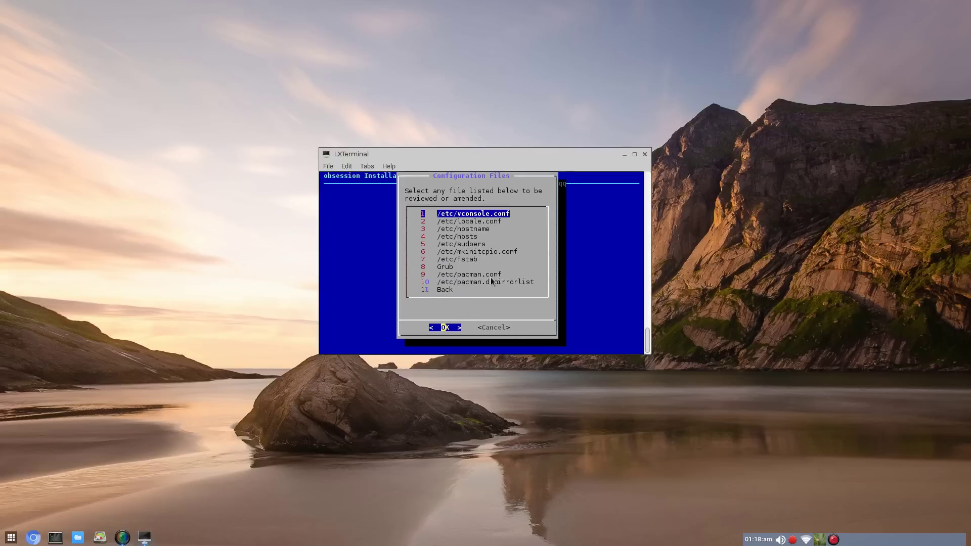
{"action": "key", "text": "Down"}
{"action": "key", "text": "Down"}
{"action": "key", "text": "Down"}
{"action": "key", "text": "Down"}
{"action": "key", "text": "Return"}
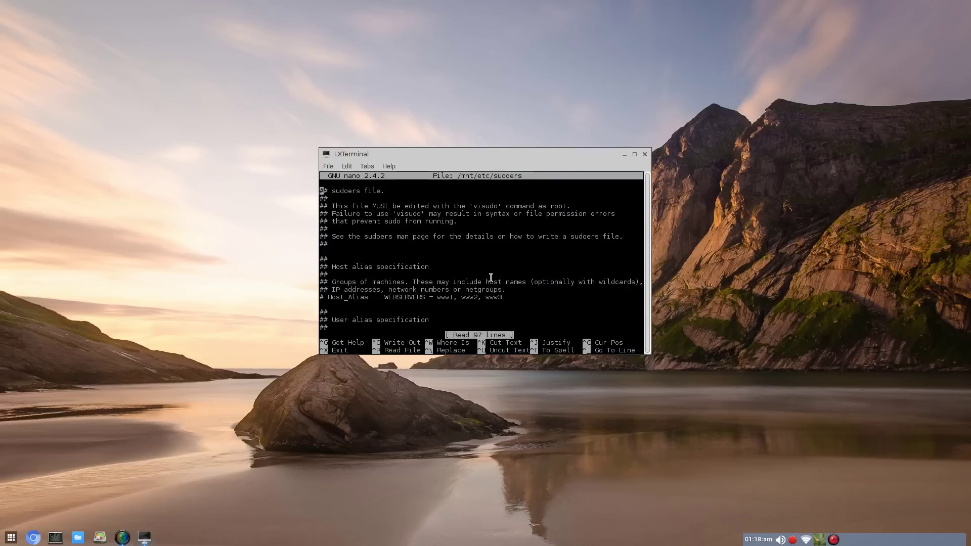
{"action": "key", "text": "Page_Down"}
{"action": "key", "text": "Page_Down"}
{"action": "key", "text": "Page_Down"}
{"action": "key", "text": "Page_Down"}
{"action": "key", "text": "Page_Down"}
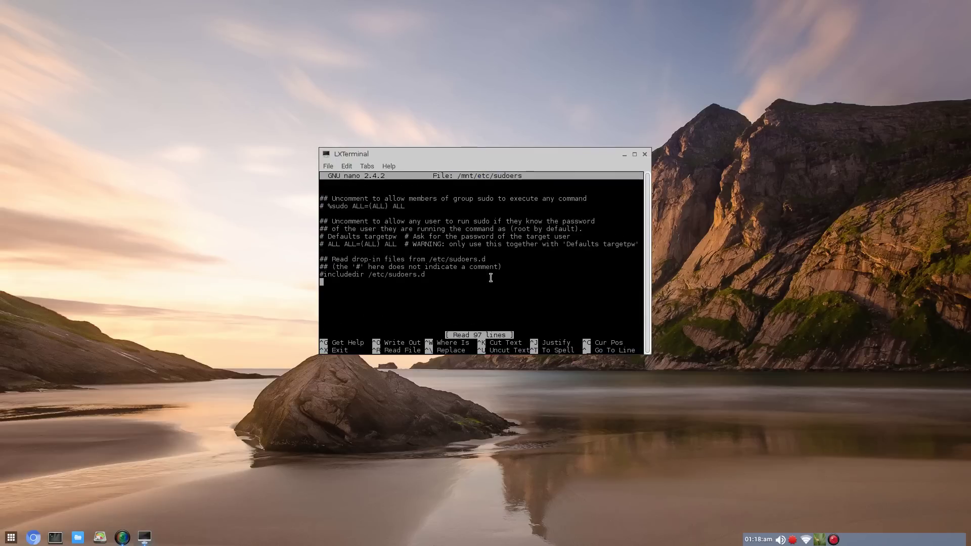
{"action": "key", "text": "Up"}
{"action": "key", "text": "Up"}
{"action": "key", "text": "Up"}
{"action": "key", "text": "Up"}
{"action": "key", "text": "Up"}
{"action": "key", "text": "Up"}
{"action": "key", "text": "Up"}
{"action": "key", "text": "Up"}
{"action": "key", "text": "Up"}
{"action": "key", "text": "Up"}
{"action": "key", "text": "Up"}
{"action": "key", "text": "Up"}
{"action": "key", "text": "Up"}
{"action": "key", "text": "Up"}
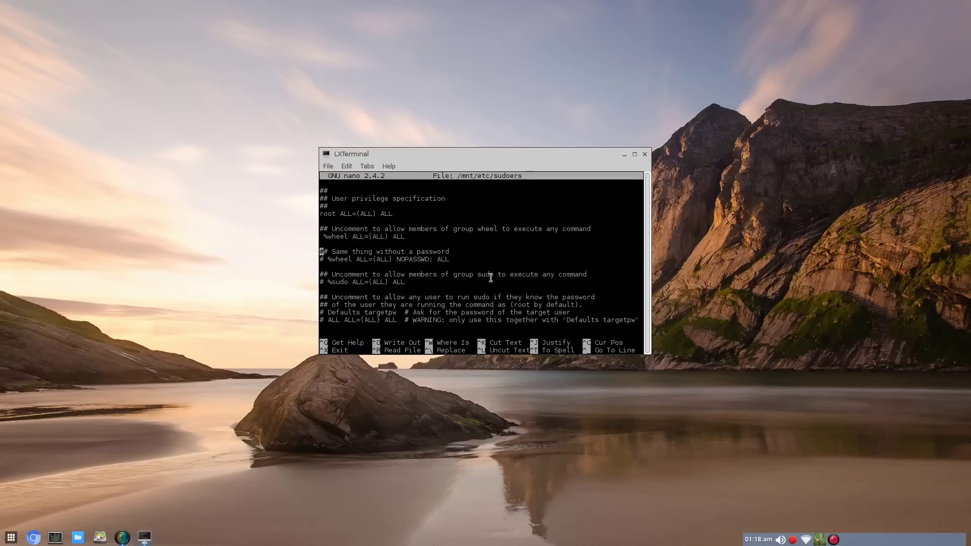
{"action": "key", "text": "Up"}
{"action": "key", "text": "Up"}
{"action": "type", "text": "#"}
{"action": "key", "text": "Down"}
{"action": "key", "text": "Down"}
{"action": "key", "text": "Down"}
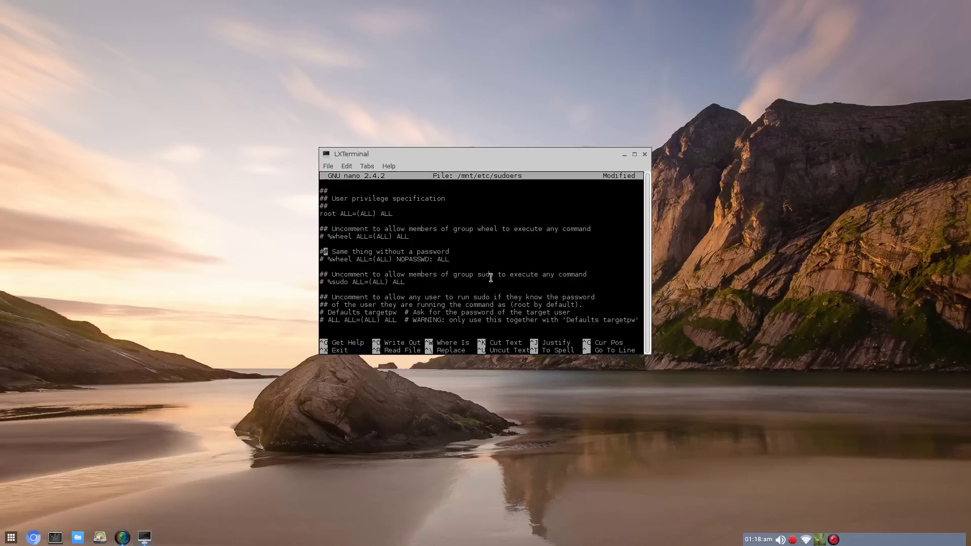
{"action": "key", "text": "Left"}
{"action": "key", "text": "Delete"}
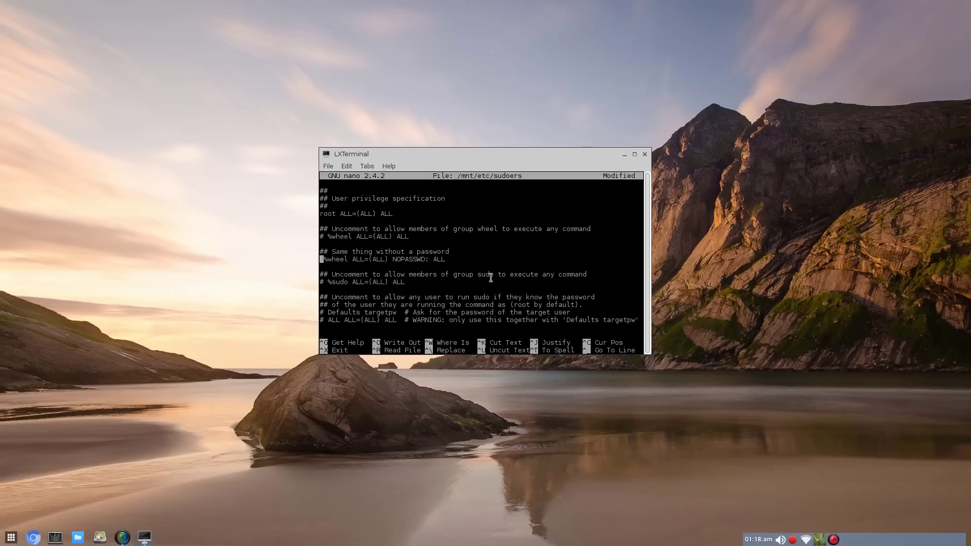
{"action": "key", "text": "Right"}
{"action": "key", "text": "Right"}
{"action": "key", "text": "Right"}
{"action": "key", "text": "Right"}
{"action": "key", "text": "Right"}
{"action": "key", "text": "Right"}
{"action": "key", "text": "Right"}
{"action": "key", "text": "Right"}
{"action": "key", "text": "Right"}
{"action": "key", "text": "Right"}
{"action": "key", "text": "Right"}
{"action": "key", "text": "Right"}
{"action": "key", "text": "Right"}
{"action": "key", "text": "Right"}
{"action": "key", "text": "Right"}
{"action": "key", "text": "Right"}
{"action": "key", "text": "Right"}
{"action": "key", "text": "Right"}
{"action": "key", "text": "Right"}
{"action": "key", "text": "Right"}
{"action": "key", "text": "Right"}
{"action": "key", "text": "Right"}
Save /mnt/etc/sudoers (97 lines), exit nano, and move to Back in the list.
{"action": "key", "text": "ctrl+o"}
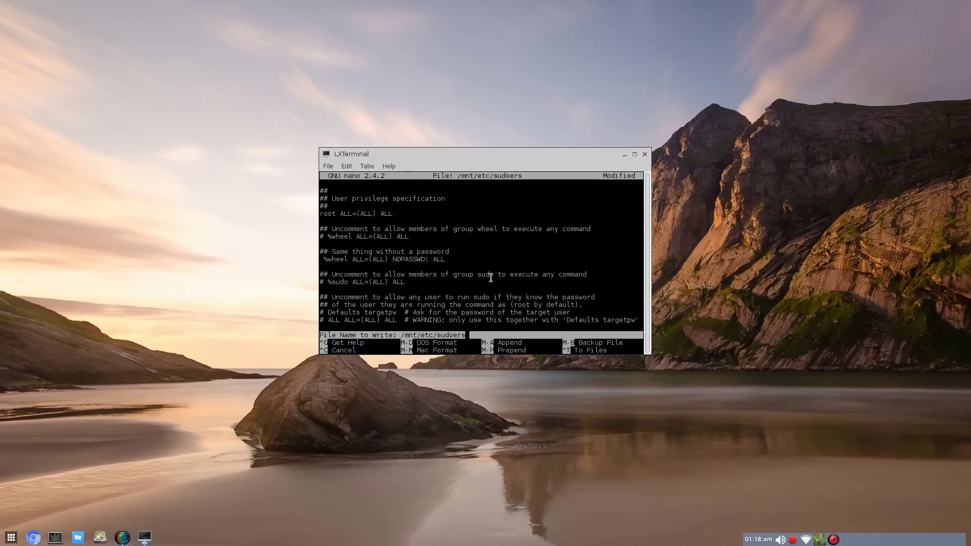
{"action": "key", "text": "Return"}
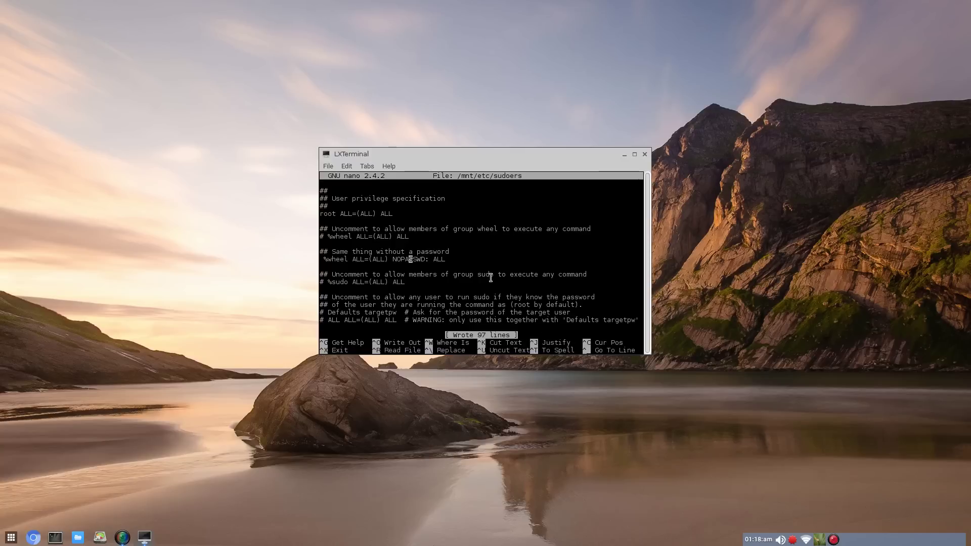
{"action": "key", "text": "ctrl+x"}
{"action": "key", "text": "Down"}
{"action": "key", "text": "Down"}
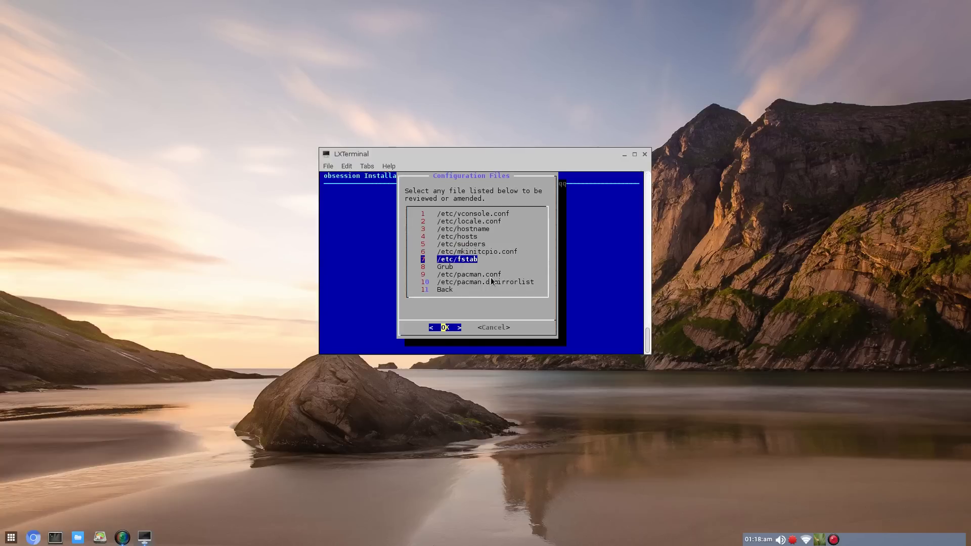
{"action": "key", "text": "Down"}
{"action": "key", "text": "Down"}
{"action": "key", "text": "Down"}
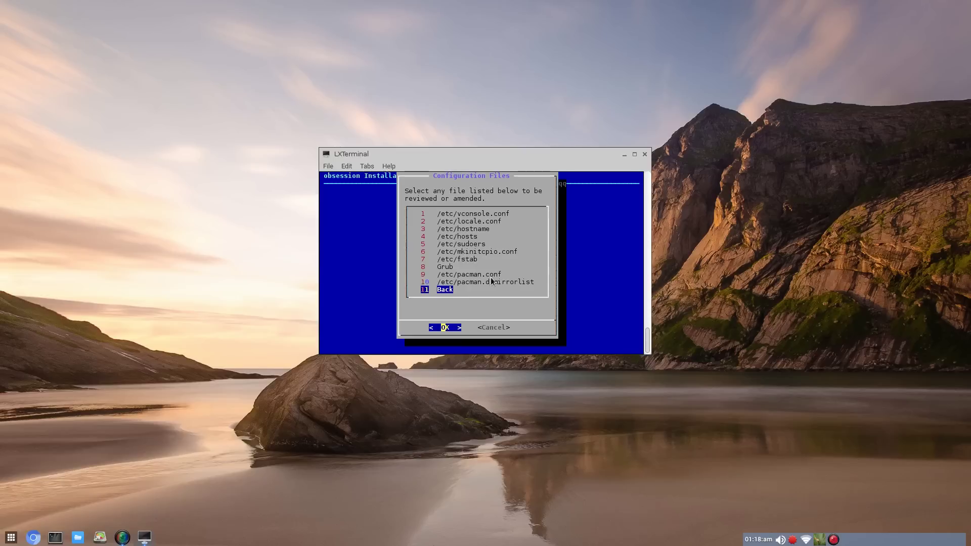
Choose Done in the main menu and answer Yes to 'Close installer?'.
{"action": "key", "text": "Return"}
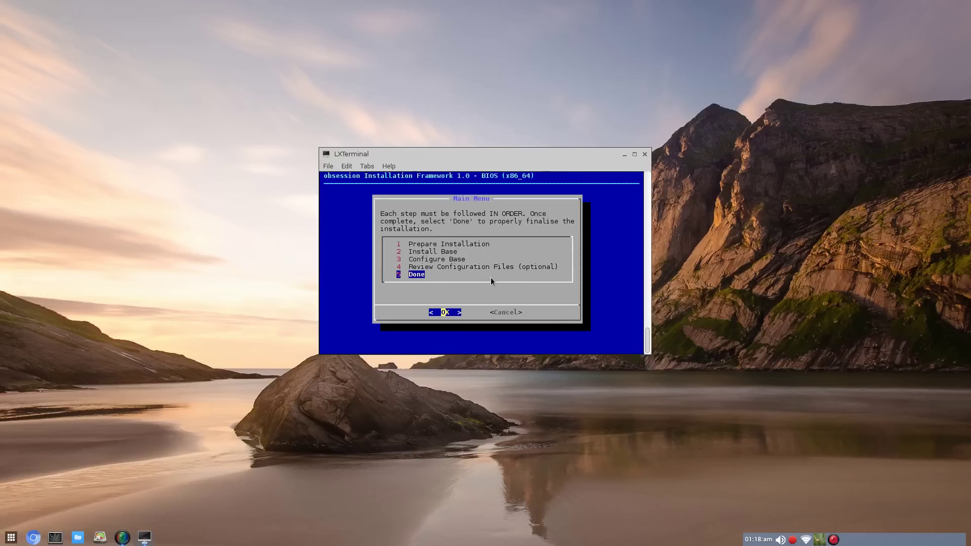
{"action": "key", "text": "Return"}
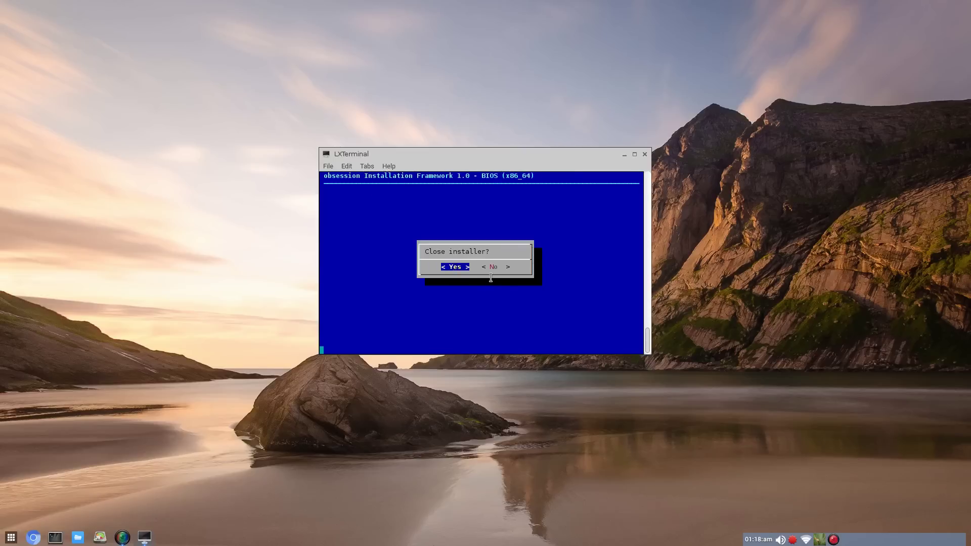
{"action": "key", "text": "Return"}
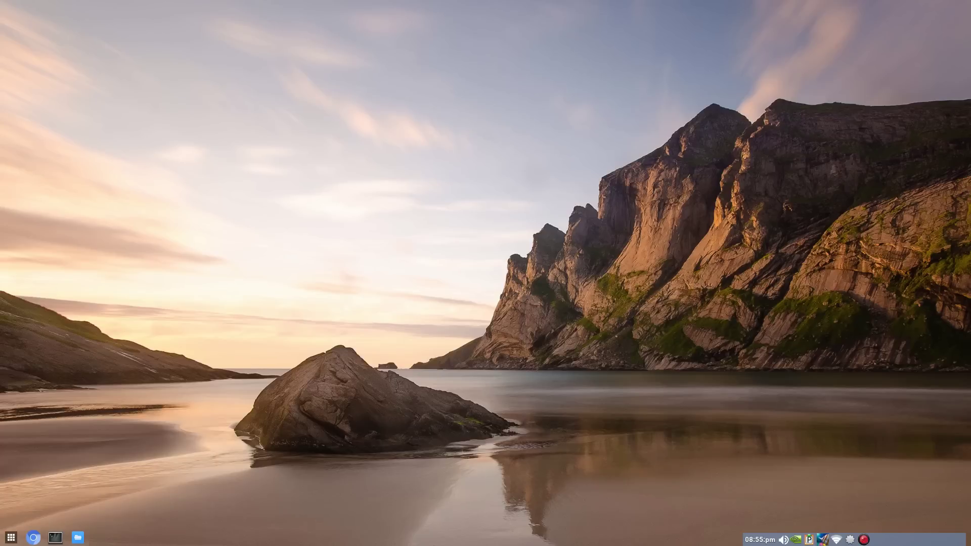
Launch the Obsession Control Panel from the desktop menu and open its Documentation folder.
{"action": "right_click", "coordinate": [474, 179]}
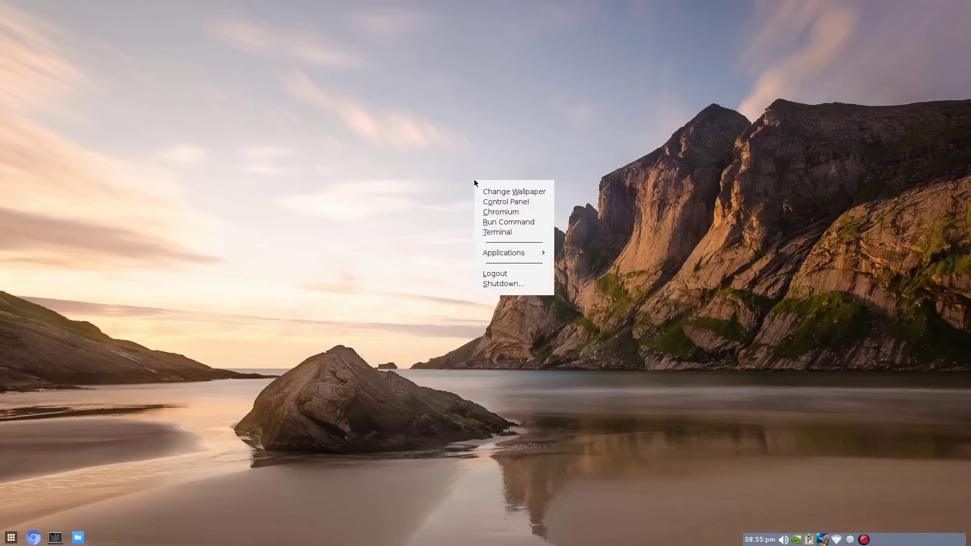
{"action": "left_click", "coordinate": [470, 192]}
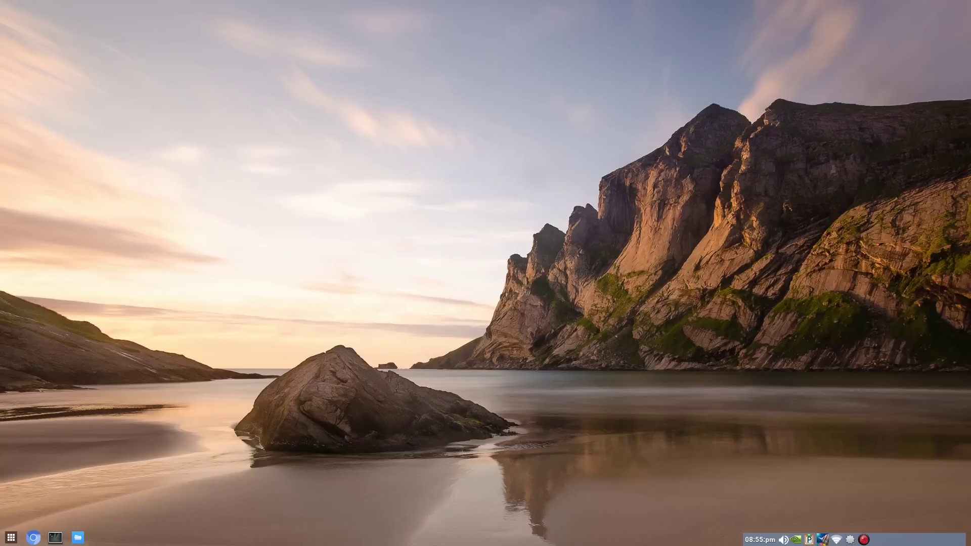
{"action": "right_click", "coordinate": [429, 178]}
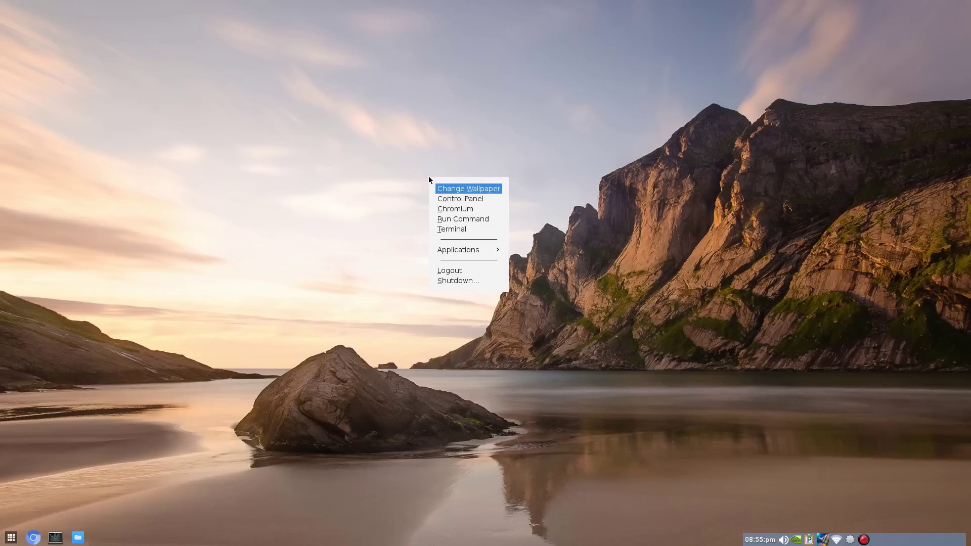
{"action": "left_click", "coordinate": [469, 200]}
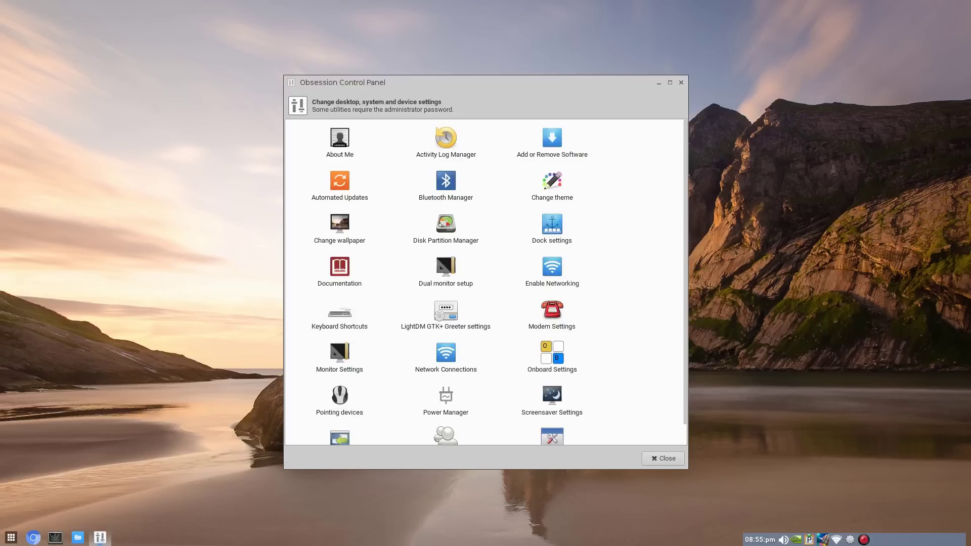
{"action": "double_click", "coordinate": [339, 268]}
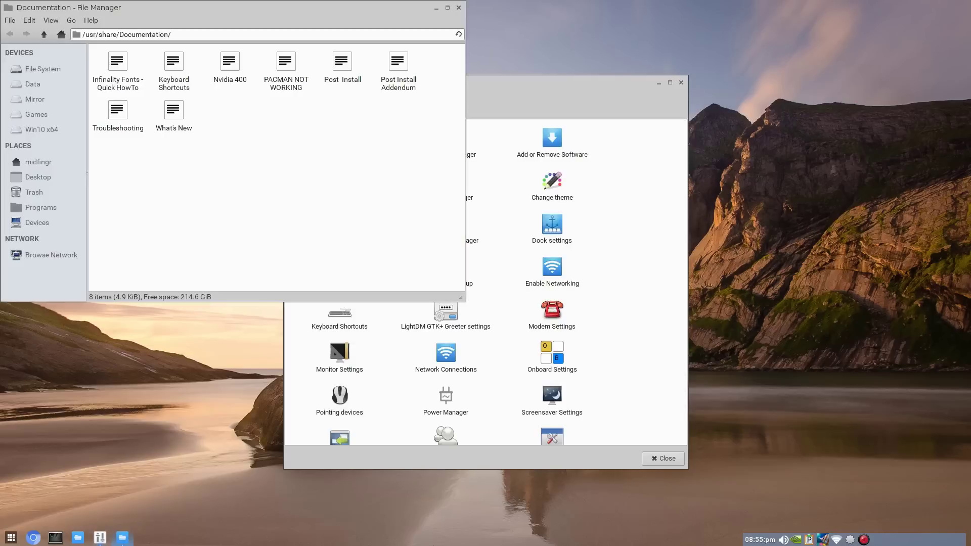
{"action": "left_click_drag", "start_coordinate": [207, 10], "coordinate": [364, 74]}
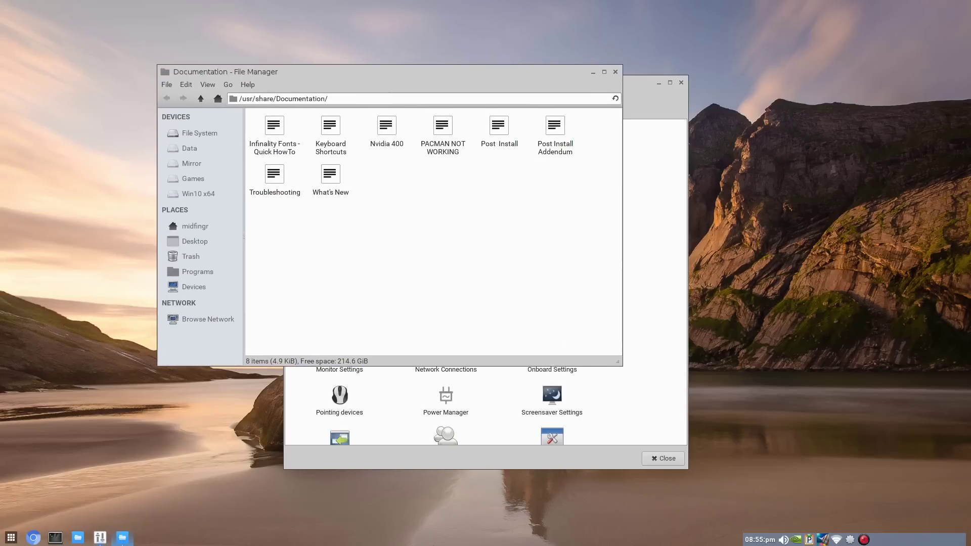
Copy the pacman-key refresh command from PACMAN NOT WORKING into the drop-down terminal.
{"action": "double_click", "coordinate": [442, 133]}
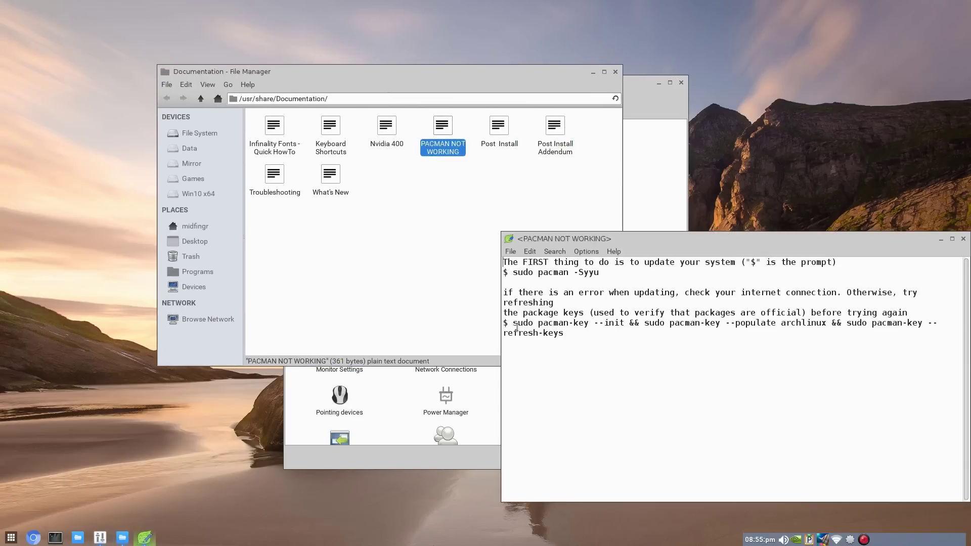
{"action": "left_click_drag", "start_coordinate": [516, 324], "coordinate": [559, 333]}
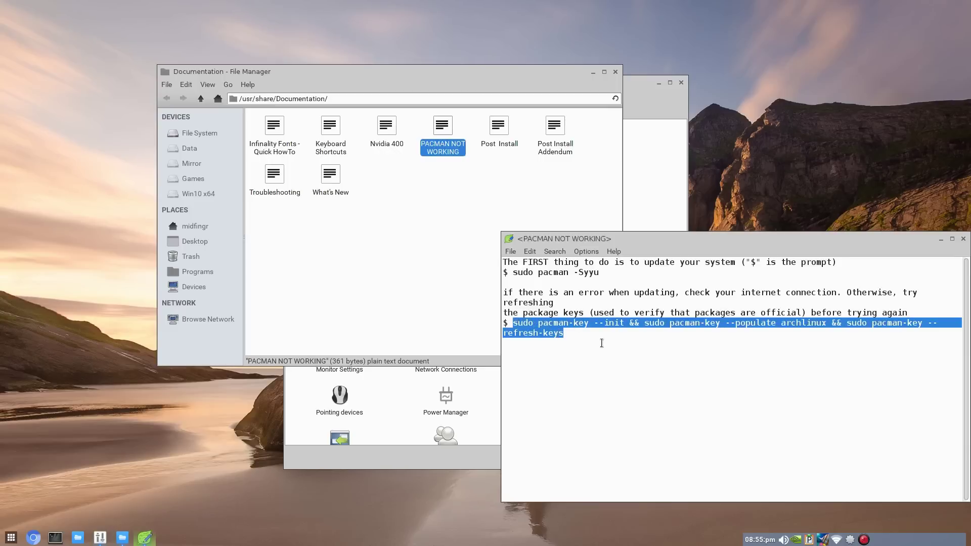
{"action": "right_click", "coordinate": [537, 328]}
{"action": "left_click", "coordinate": [557, 342]}
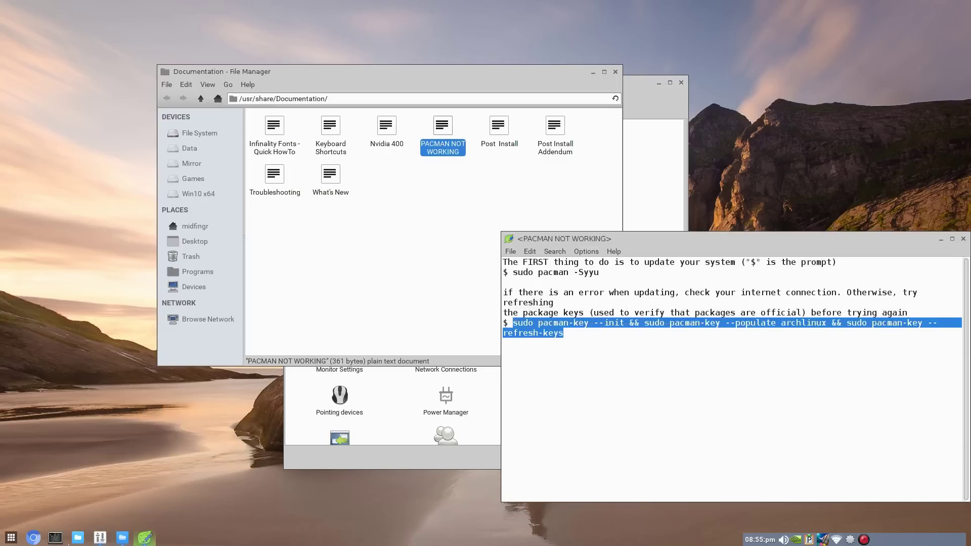
{"action": "left_click", "coordinate": [62, 543]}
{"action": "right_click", "coordinate": [617, 124]}
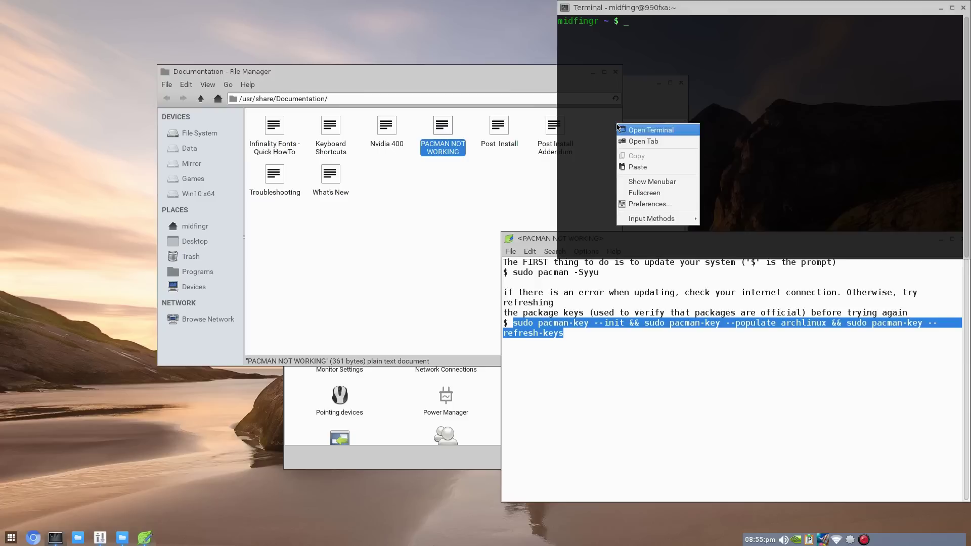
{"action": "left_click", "coordinate": [652, 168]}
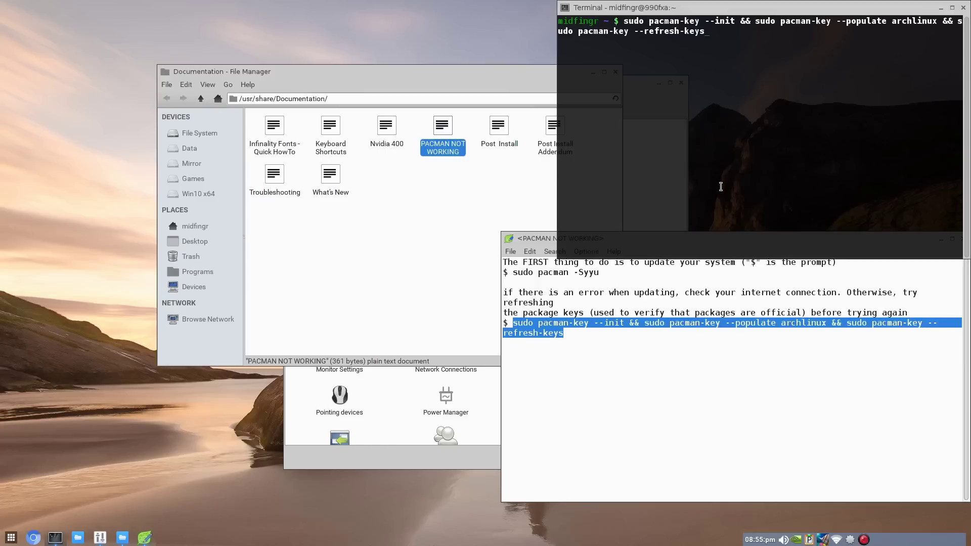
{"action": "left_click", "coordinate": [964, 8]}
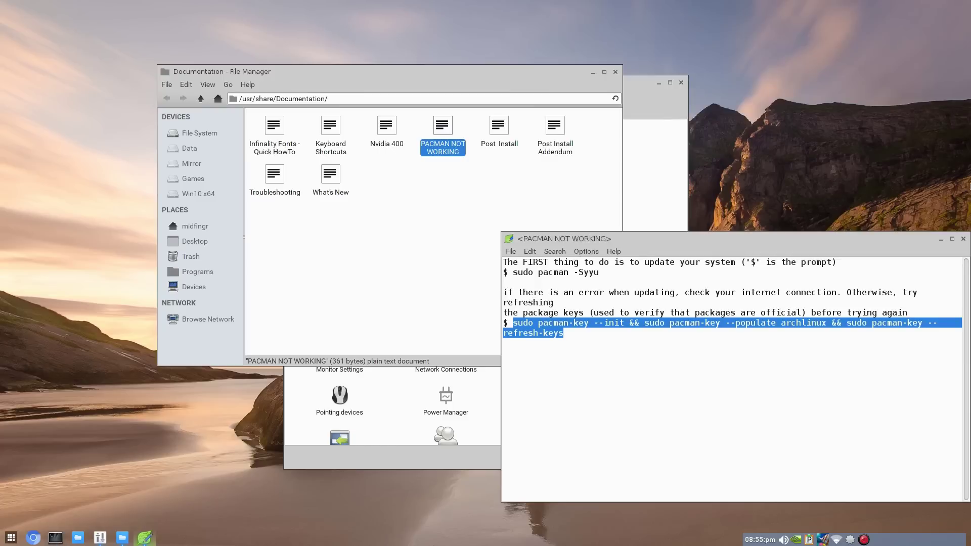
{"action": "left_click", "coordinate": [963, 239]}
{"action": "left_click", "coordinate": [414, 243]}
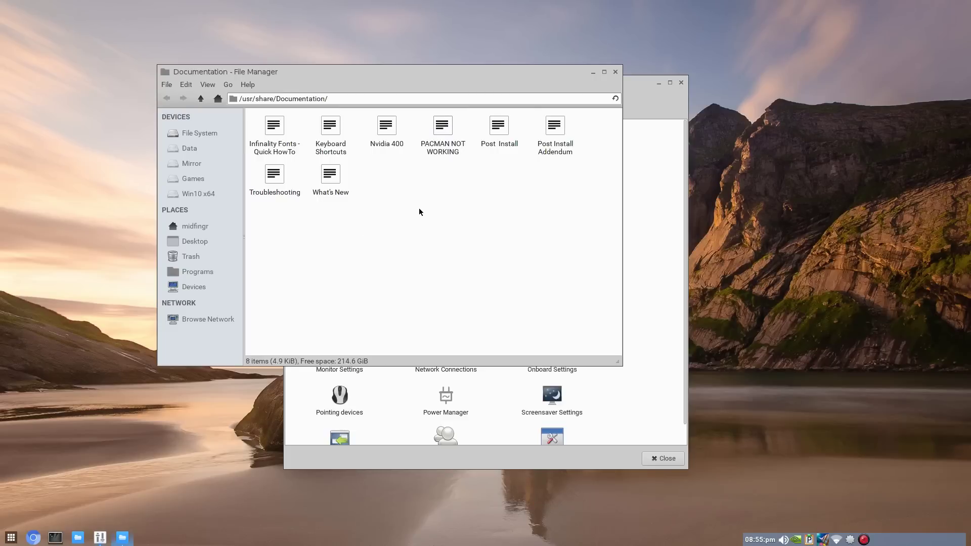
Read and close the Keyboard Shortcuts and Nvidia 400 documents.
{"action": "double_click", "coordinate": [330, 129]}
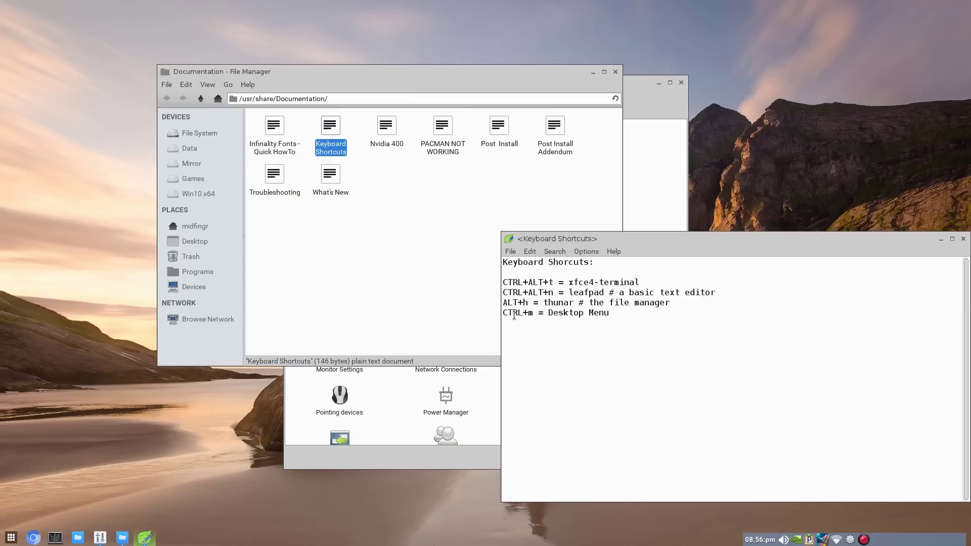
{"action": "left_click", "coordinate": [963, 238]}
{"action": "left_click", "coordinate": [470, 248]}
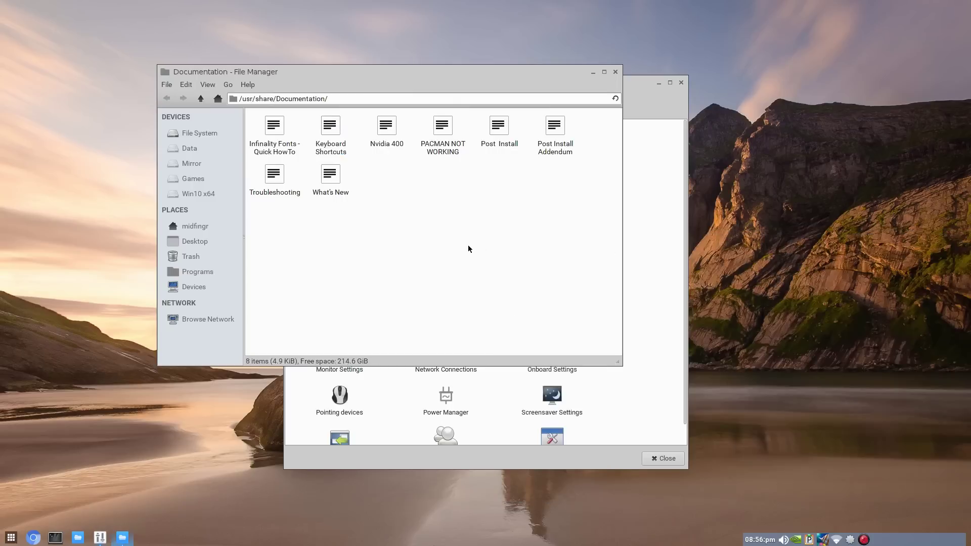
{"action": "double_click", "coordinate": [390, 143]}
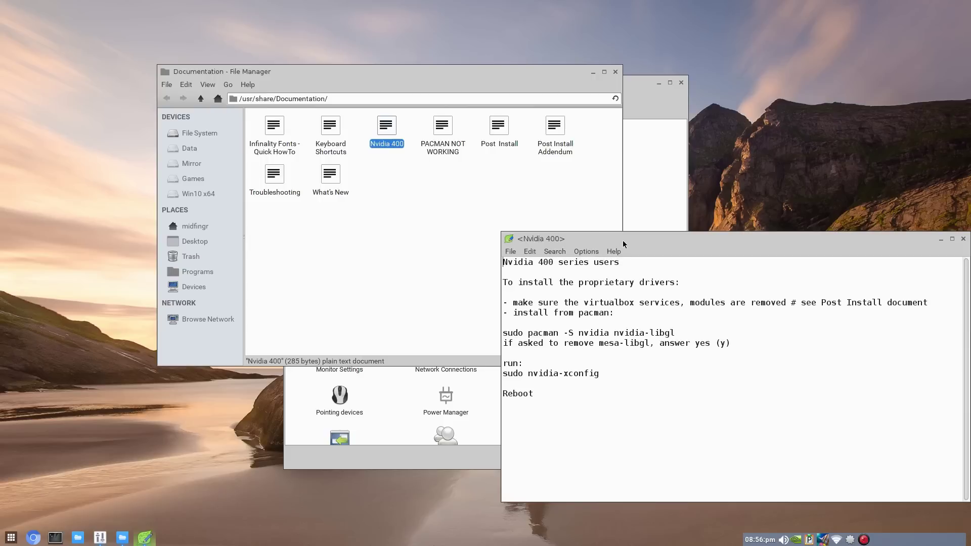
{"action": "left_click_drag", "start_coordinate": [622, 239], "coordinate": [514, 202]}
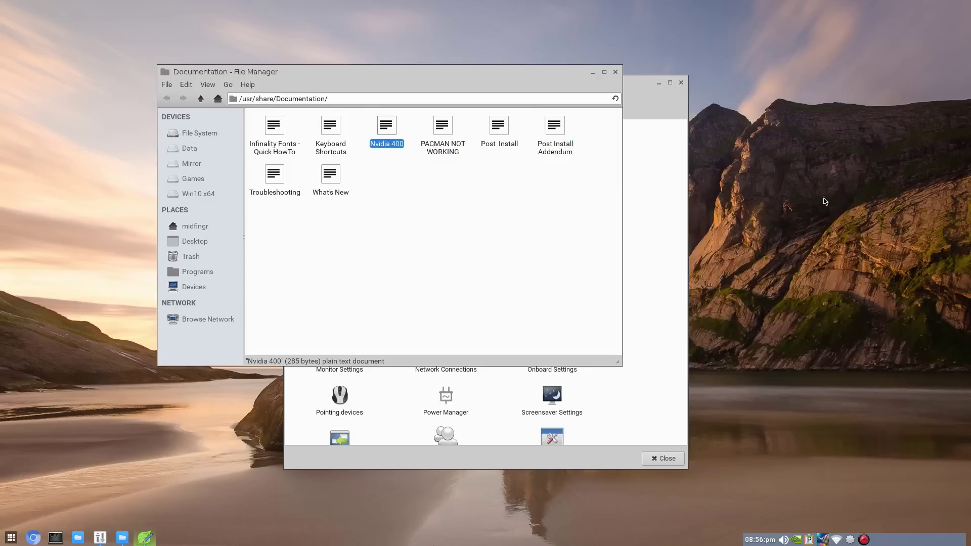
{"action": "left_click", "coordinate": [852, 201]}
{"action": "left_click", "coordinate": [466, 246]}
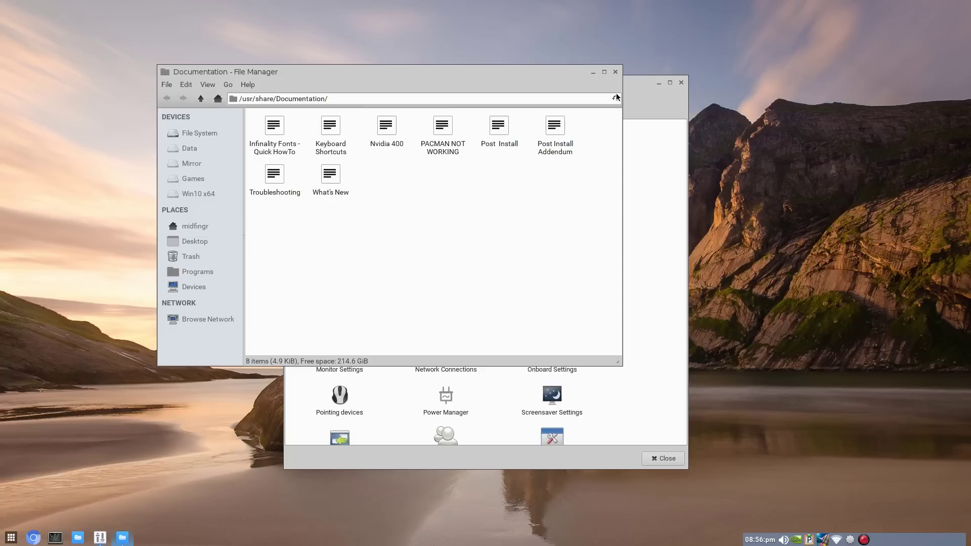
Close the Documentation file manager and the Obsession Control Panel.
{"action": "left_click", "coordinate": [614, 72]}
{"action": "left_click", "coordinate": [620, 238]}
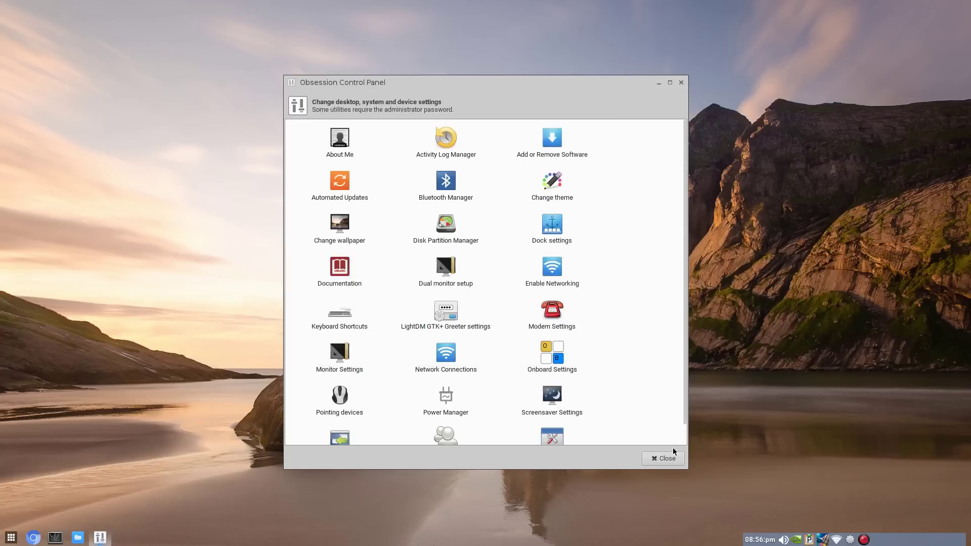
{"action": "left_click", "coordinate": [665, 458]}
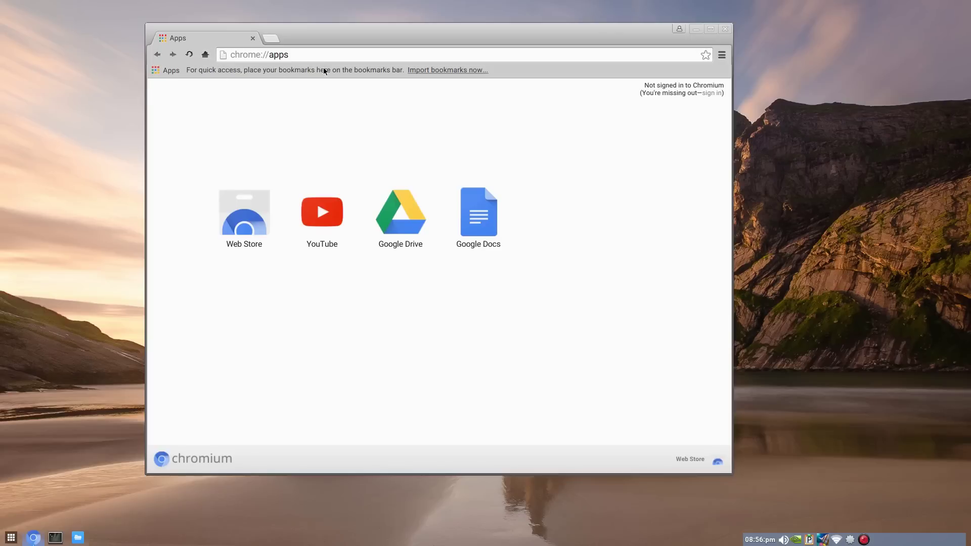
Search the web for 'google' in Chromium, then return to the Apps page.
{"action": "left_click", "coordinate": [327, 50]}
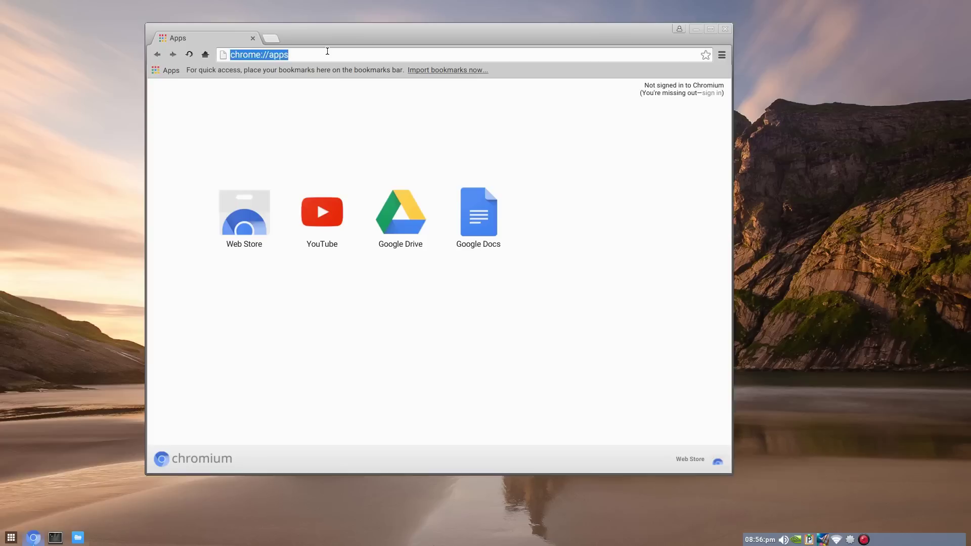
{"action": "type", "text": "goog"}
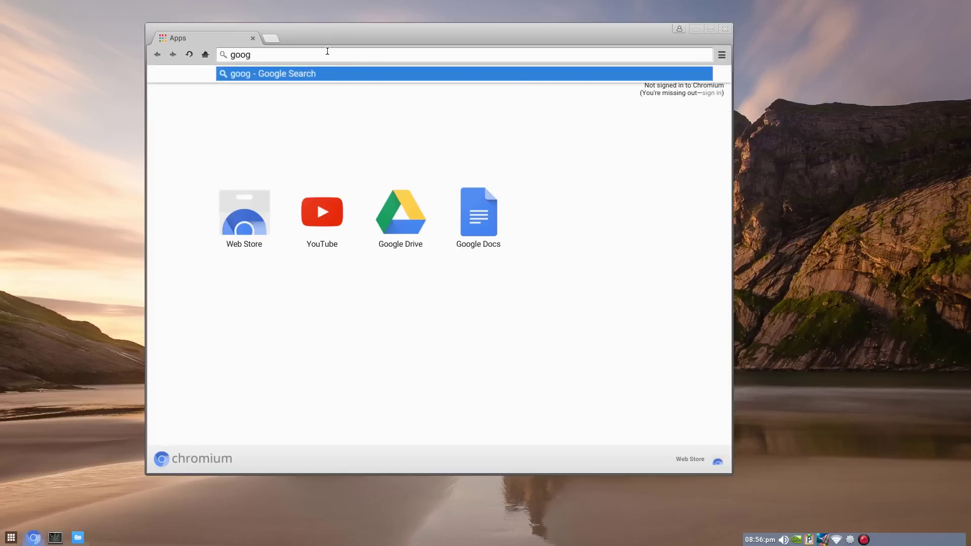
{"action": "type", "text": "le"}
{"action": "key", "text": "Return"}
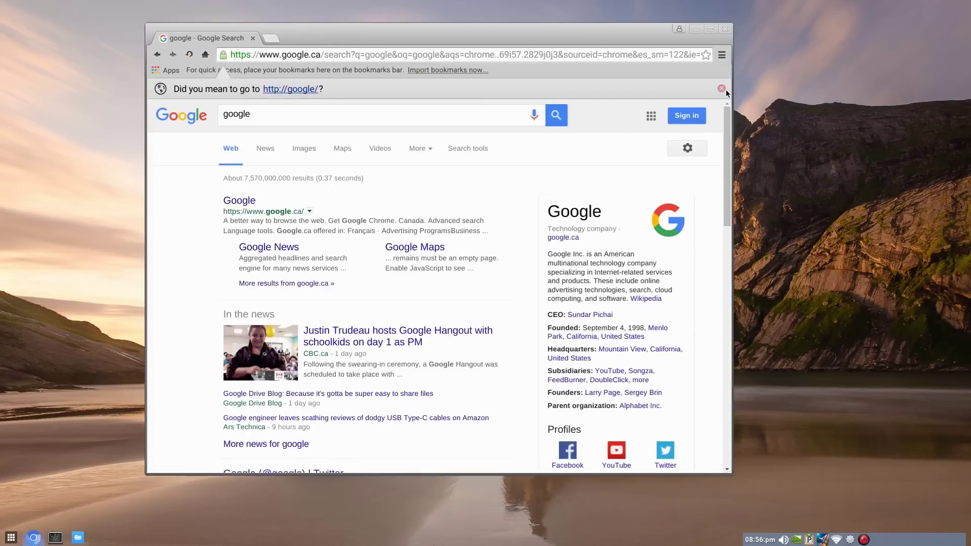
{"action": "left_click", "coordinate": [721, 88]}
{"action": "left_click", "coordinate": [208, 54]}
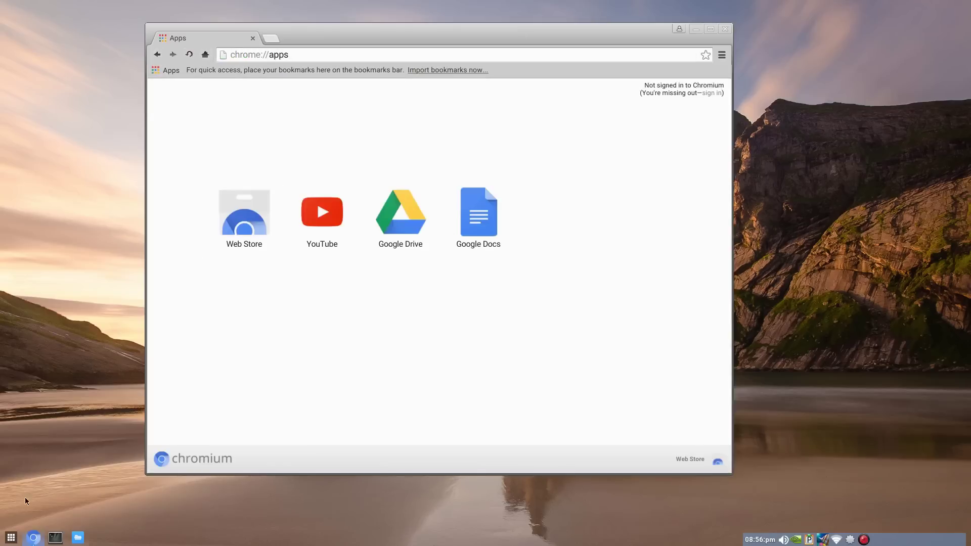
Set Web Store to open as a window and check the YouTube, Drive and Docs tile options.
{"action": "left_click", "coordinate": [11, 537]}
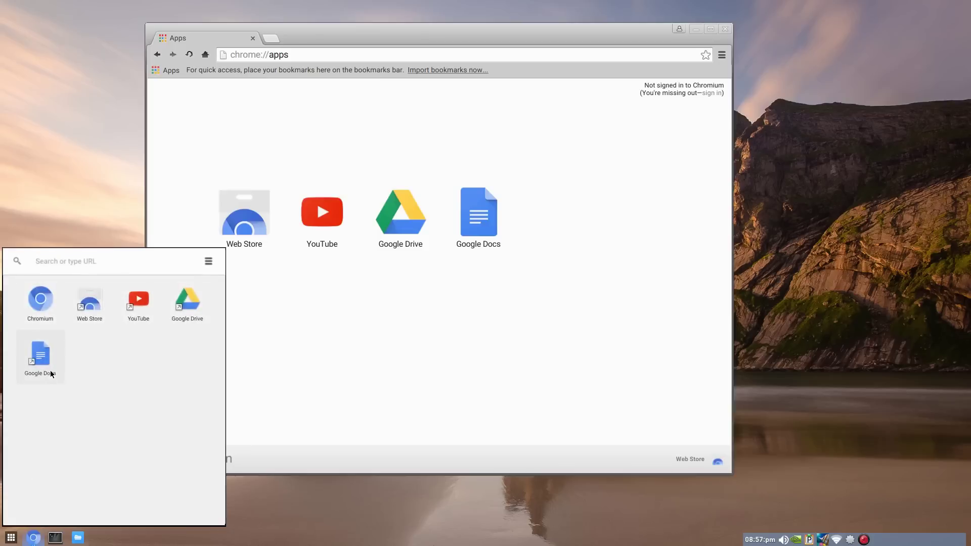
{"action": "left_click", "coordinate": [354, 336]}
{"action": "right_click", "coordinate": [251, 232]}
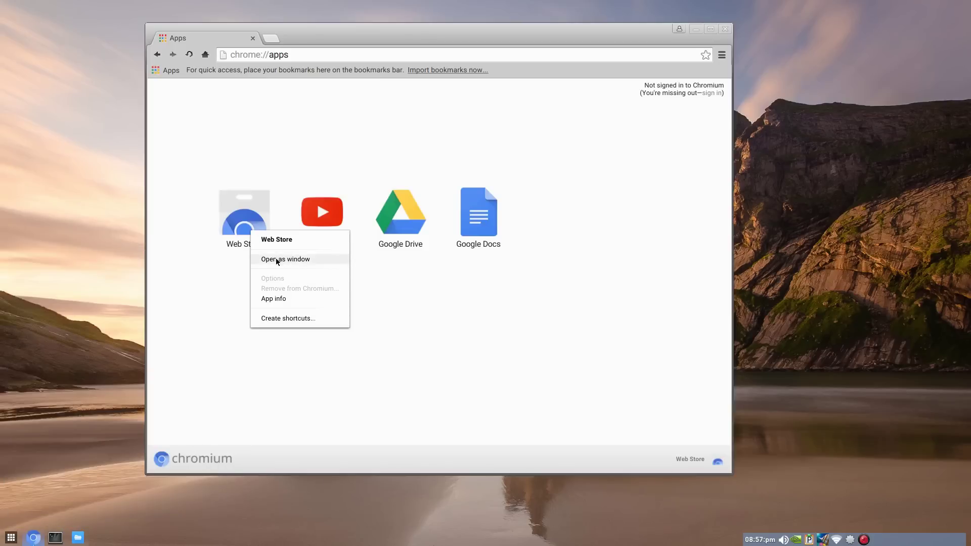
{"action": "left_click", "coordinate": [277, 262]}
{"action": "right_click", "coordinate": [314, 218]}
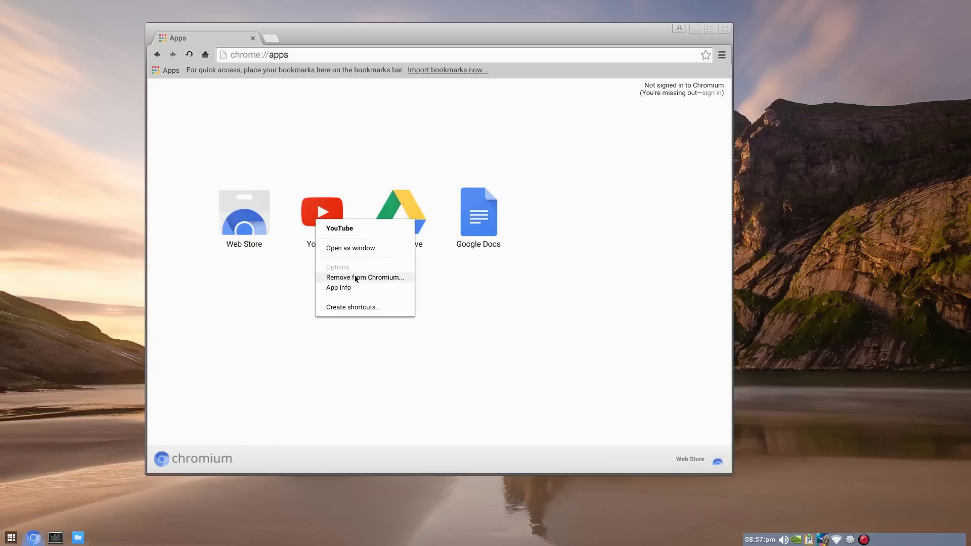
{"action": "left_click", "coordinate": [362, 249]}
{"action": "right_click", "coordinate": [415, 206]}
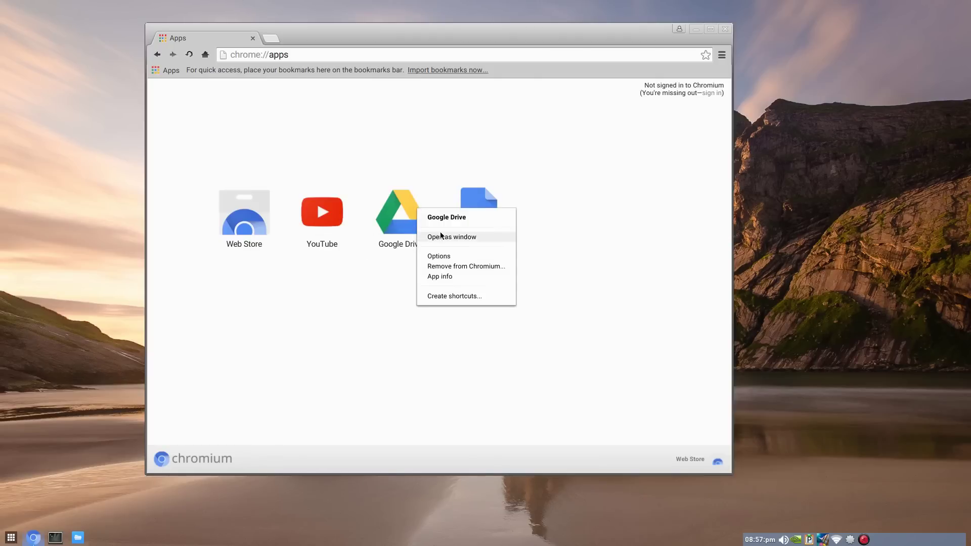
{"action": "left_click", "coordinate": [439, 235]}
{"action": "right_click", "coordinate": [477, 219]}
{"action": "left_click", "coordinate": [514, 250]}
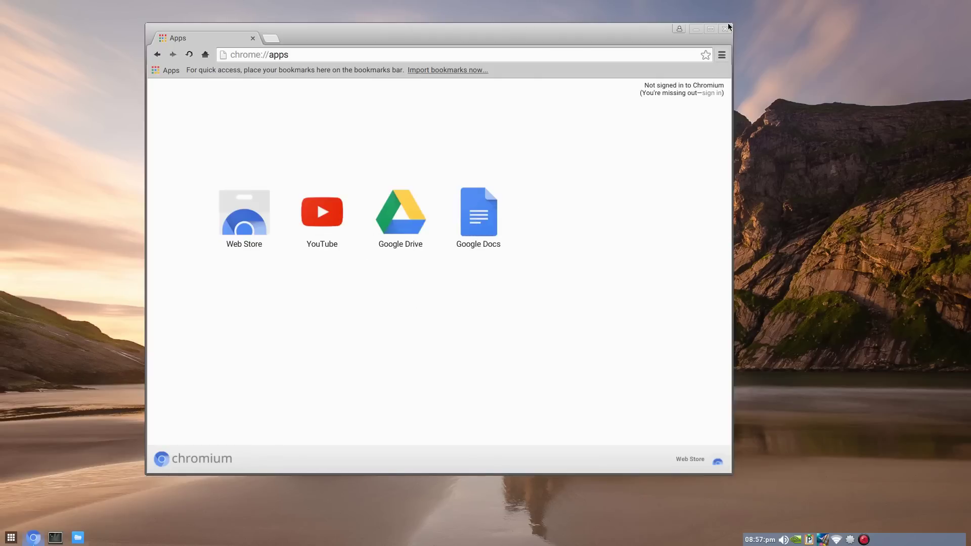
Launch YouTube from the app launcher, then close it and the Chromium Apps window.
{"action": "left_click", "coordinate": [11, 538]}
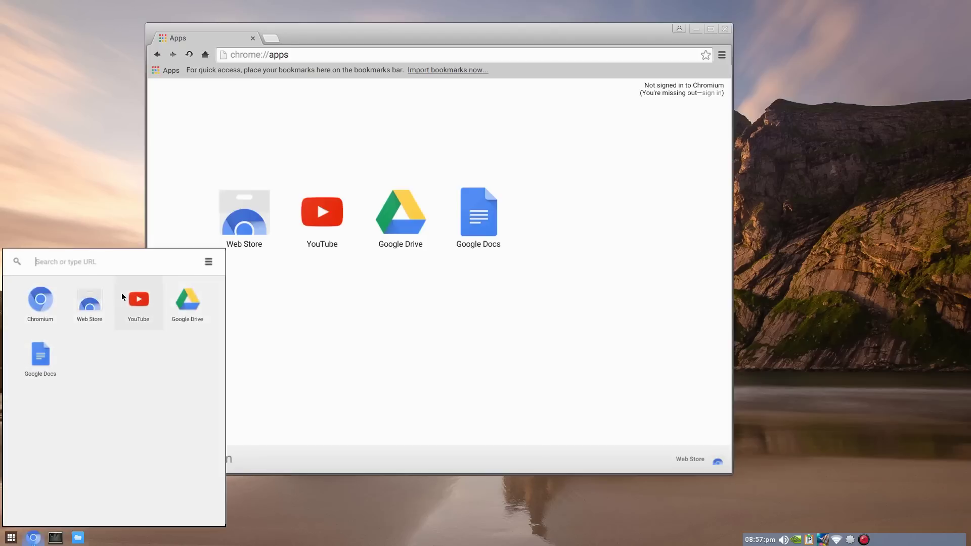
{"action": "left_click", "coordinate": [137, 297]}
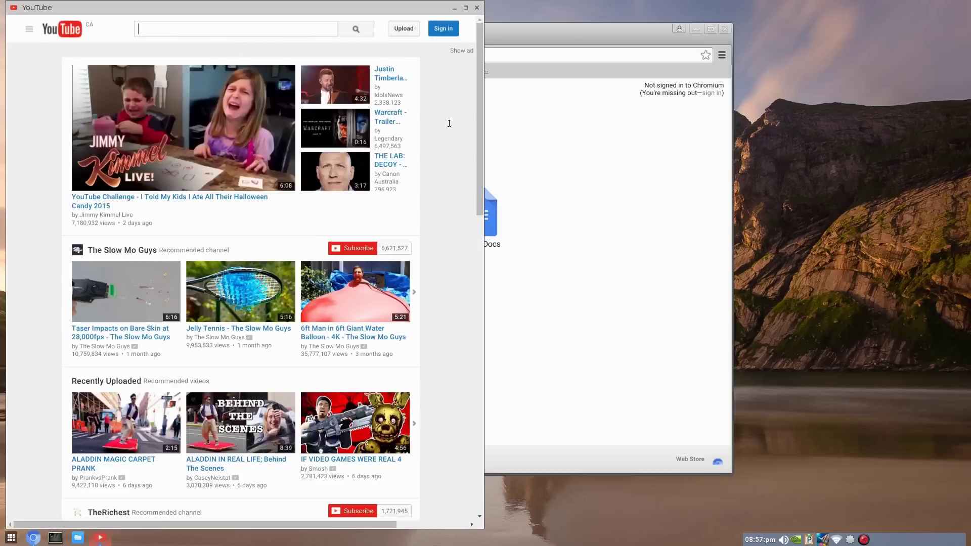
{"action": "scroll", "coordinate": [446, 106], "scroll_direction": "down", "scroll_amount": 1}
{"action": "scroll", "coordinate": [454, 355], "scroll_direction": "up", "scroll_amount": 1}
{"action": "left_click", "coordinate": [282, 27]}
{"action": "left_click", "coordinate": [476, 7]}
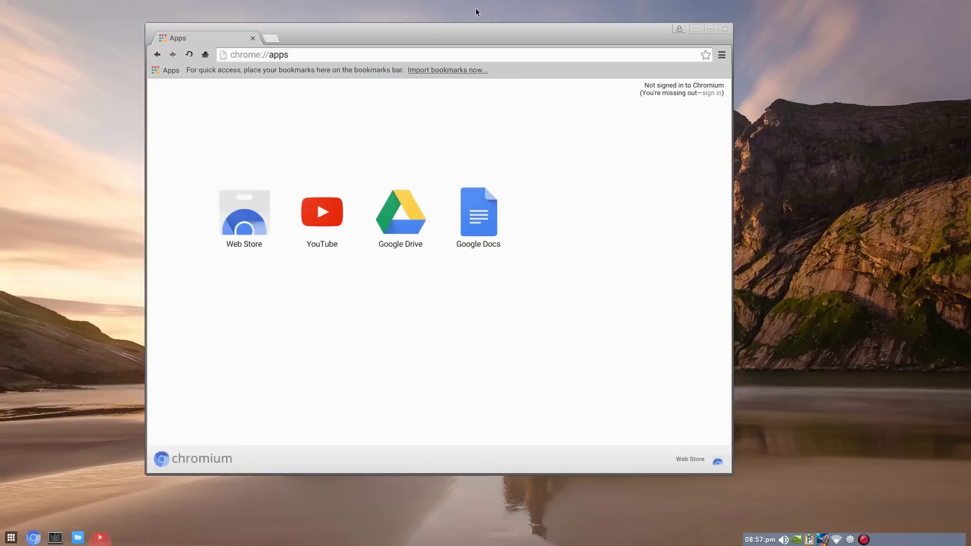
{"action": "left_click", "coordinate": [726, 27]}
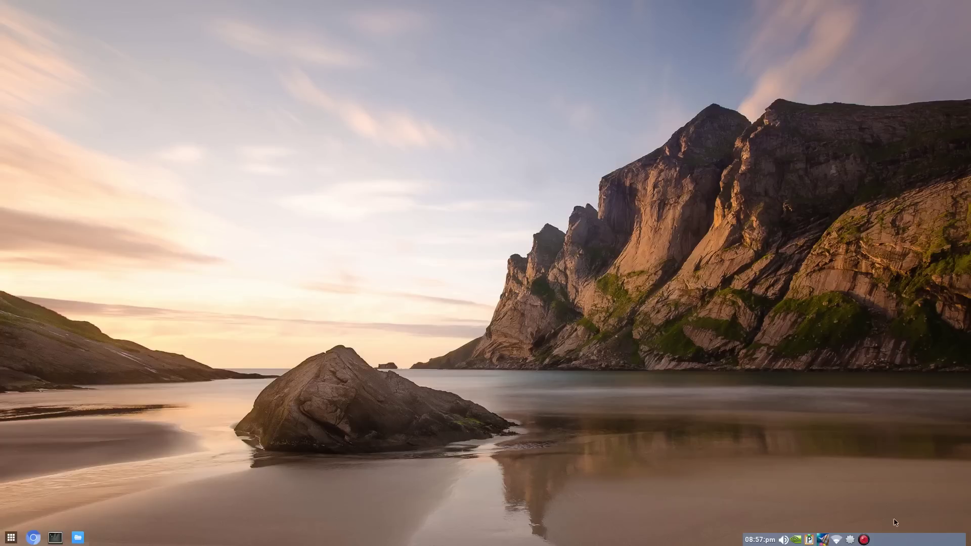
{"action": "left_click", "coordinate": [822, 541]}
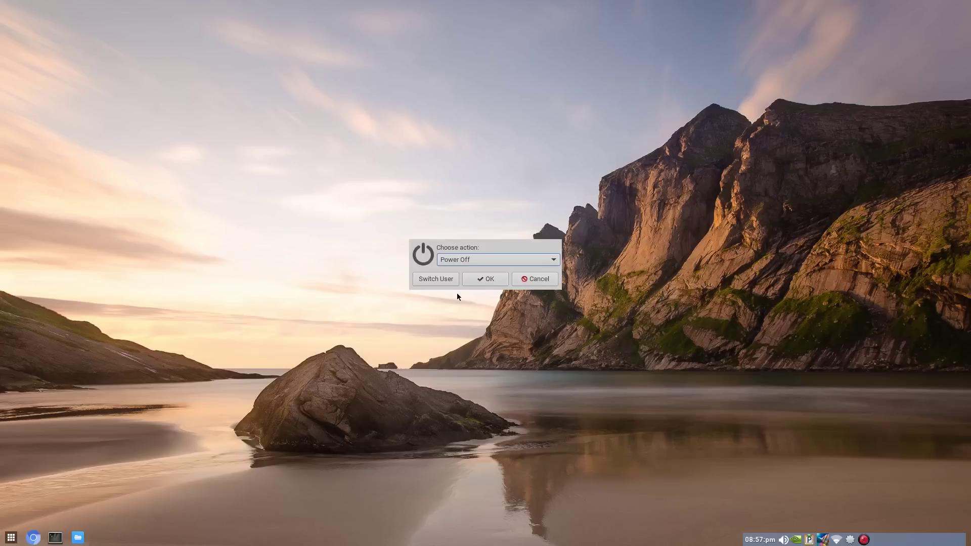
{"action": "left_click", "coordinate": [471, 262]}
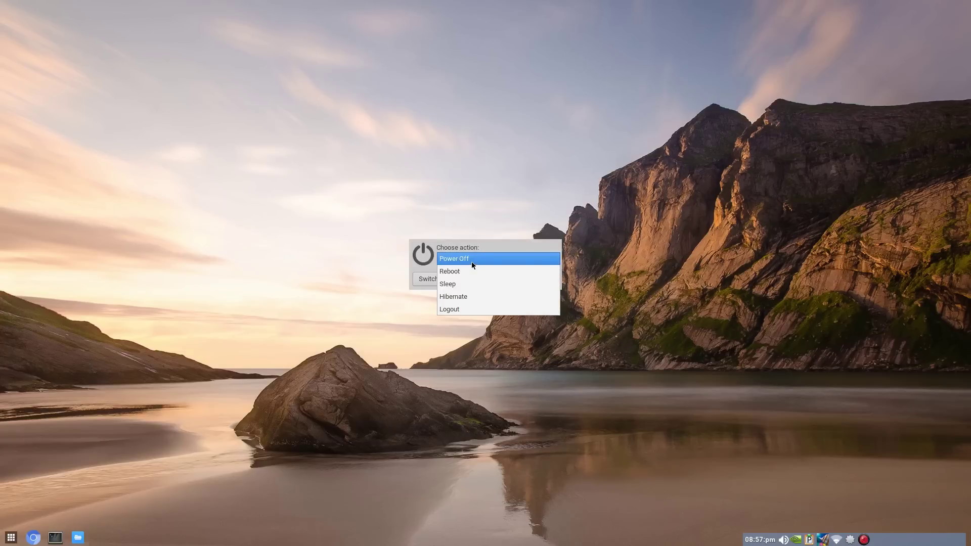
{"action": "left_click", "coordinate": [478, 211]}
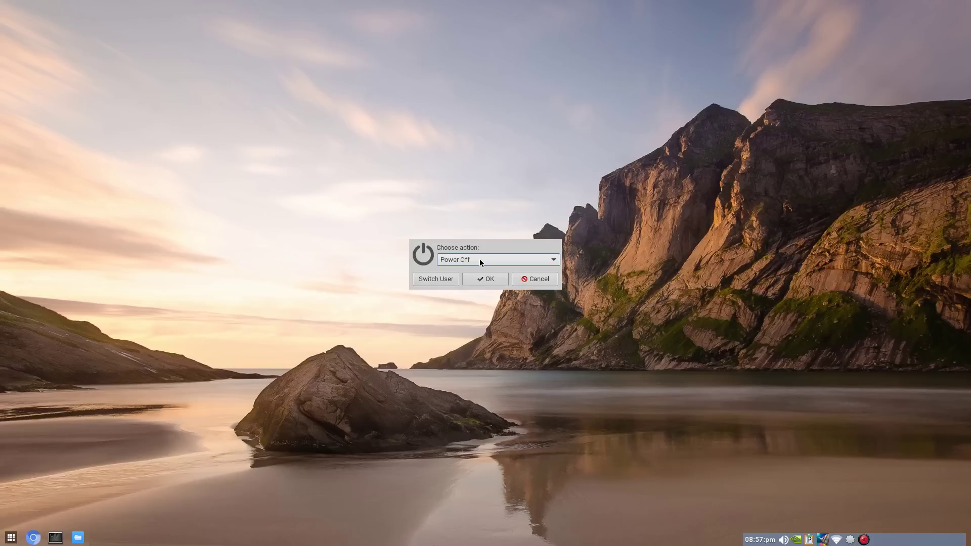
{"action": "left_click", "coordinate": [533, 279]}
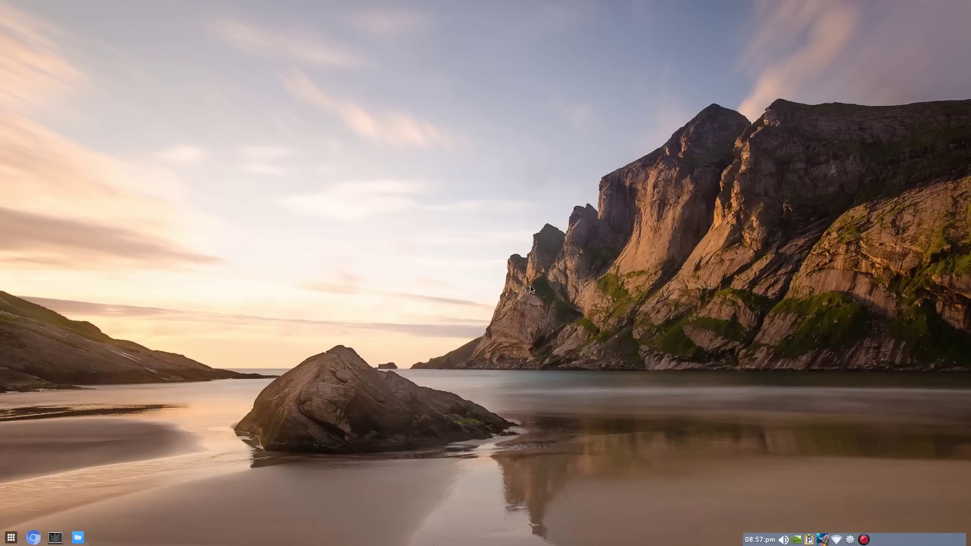
{"action": "left_click", "coordinate": [820, 542]}
Open the Mugshot profile editor and browse for a new picture from the root file system.
{"action": "left_click", "coordinate": [842, 473]}
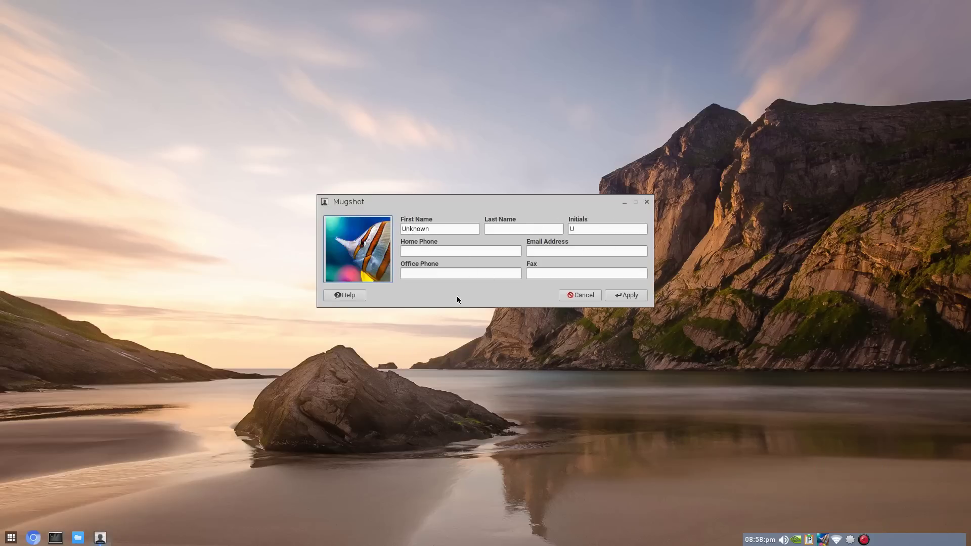
{"action": "left_click", "coordinate": [370, 259]}
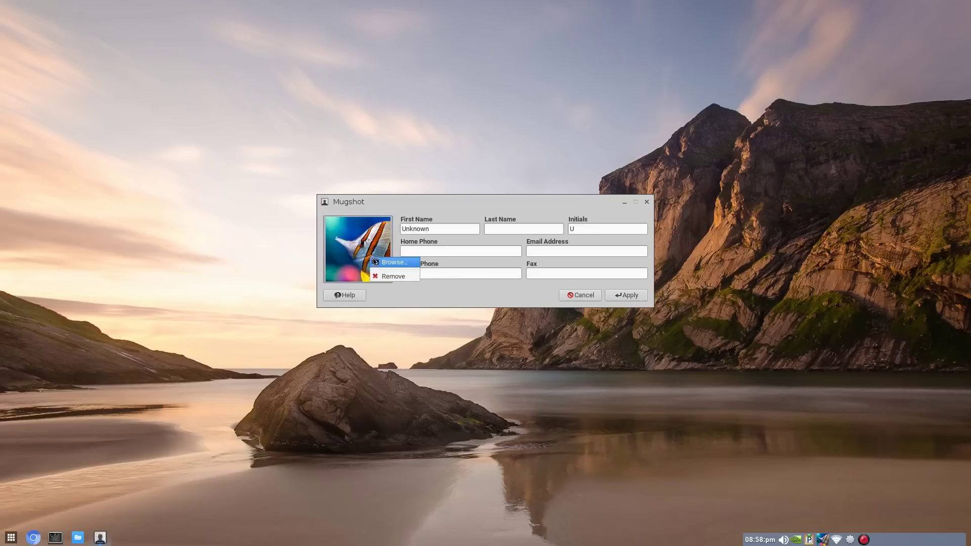
{"action": "left_click", "coordinate": [378, 262]}
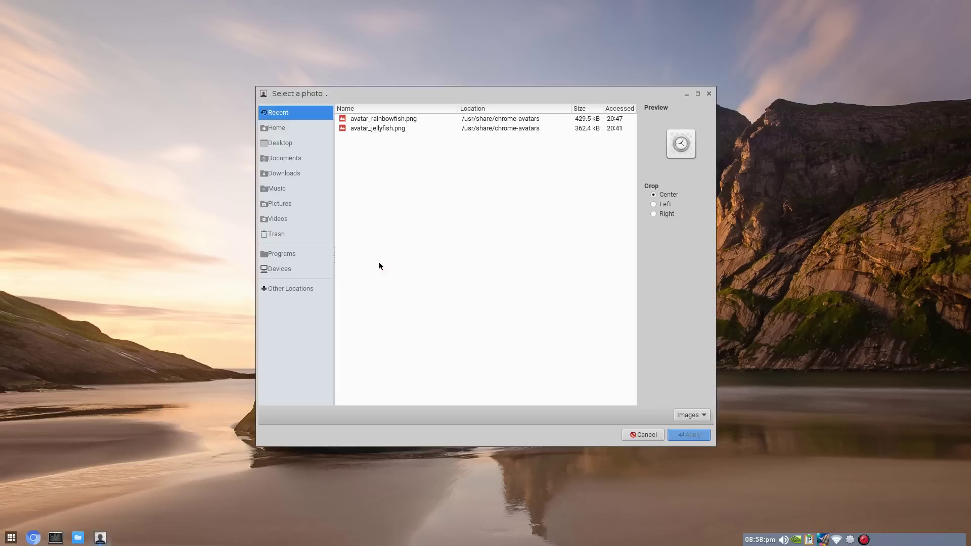
{"action": "left_click", "coordinate": [286, 271]}
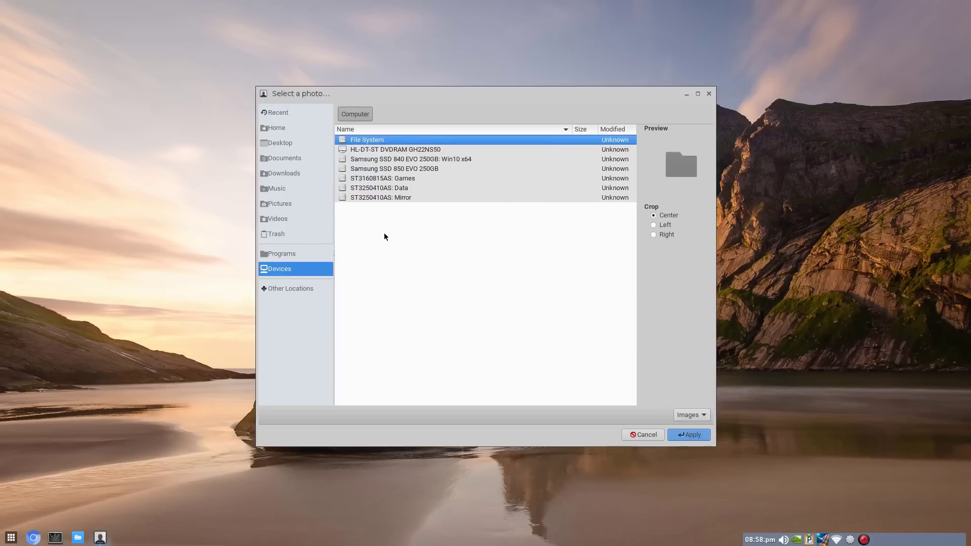
{"action": "double_click", "coordinate": [375, 142]}
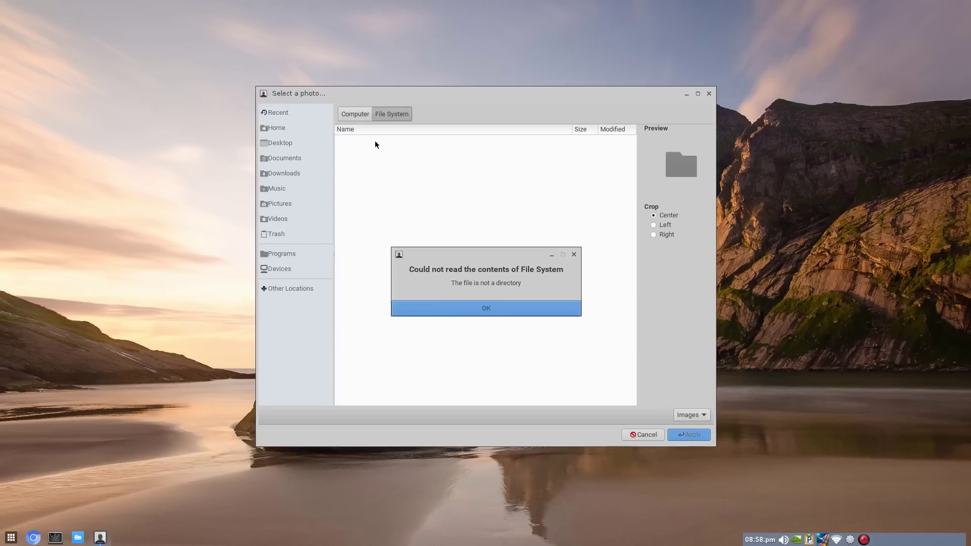
{"action": "left_click", "coordinate": [490, 302]}
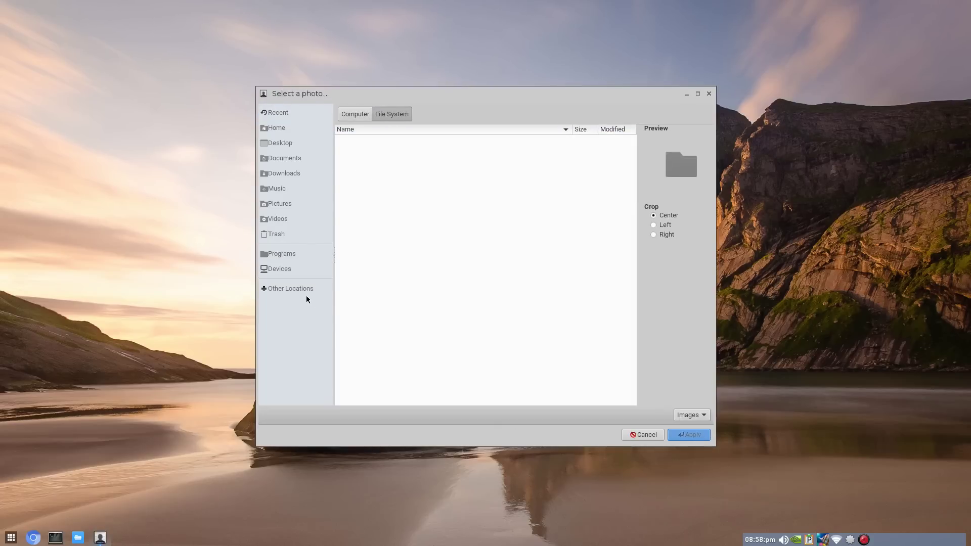
{"action": "left_click", "coordinate": [304, 291]}
{"action": "left_click", "coordinate": [393, 131]}
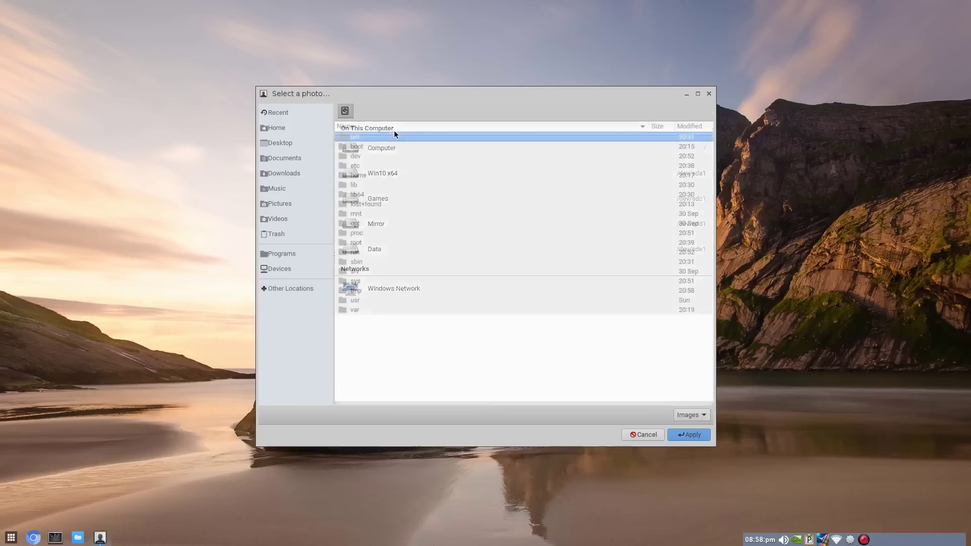
Pick avatar_recordplayer.png from /usr/share/chrome-avatars and apply it as the user picture.
{"action": "double_click", "coordinate": [359, 302]}
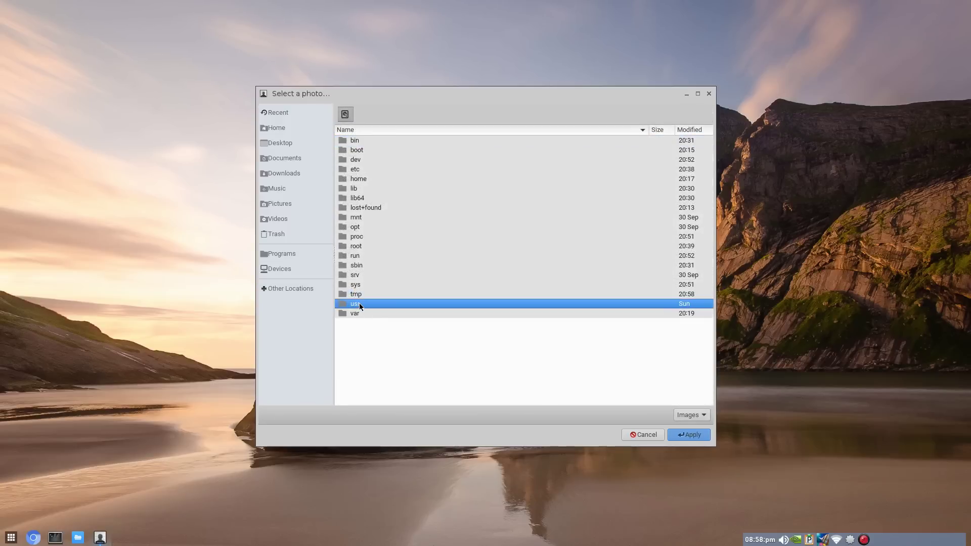
{"action": "left_click", "coordinate": [373, 200]}
{"action": "double_click", "coordinate": [372, 200]}
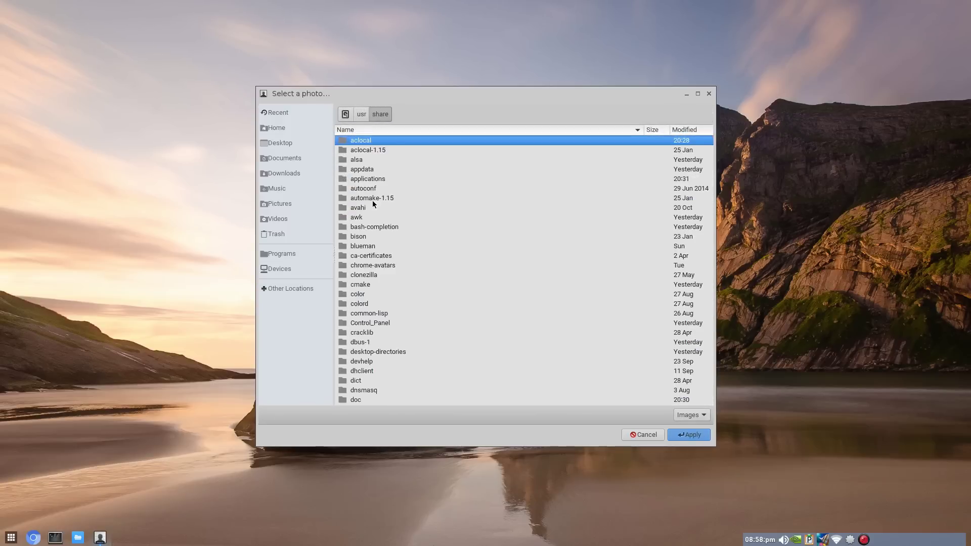
{"action": "double_click", "coordinate": [375, 265]}
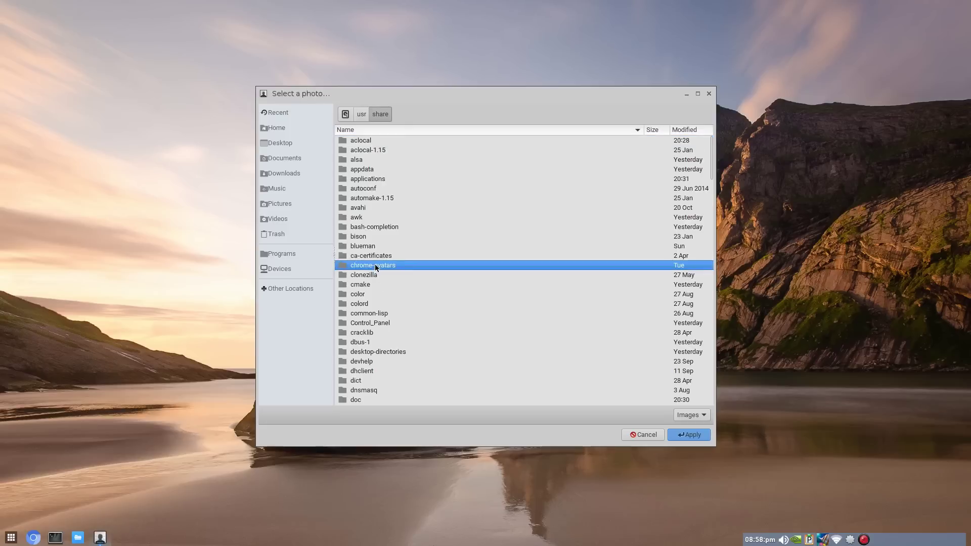
{"action": "left_click", "coordinate": [375, 265]}
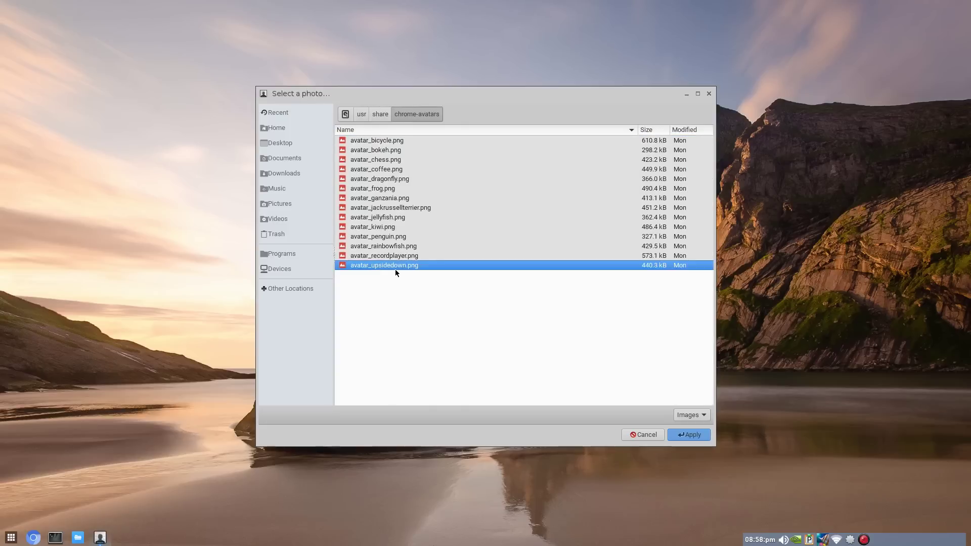
{"action": "left_click", "coordinate": [396, 257]}
{"action": "left_click", "coordinate": [395, 245]}
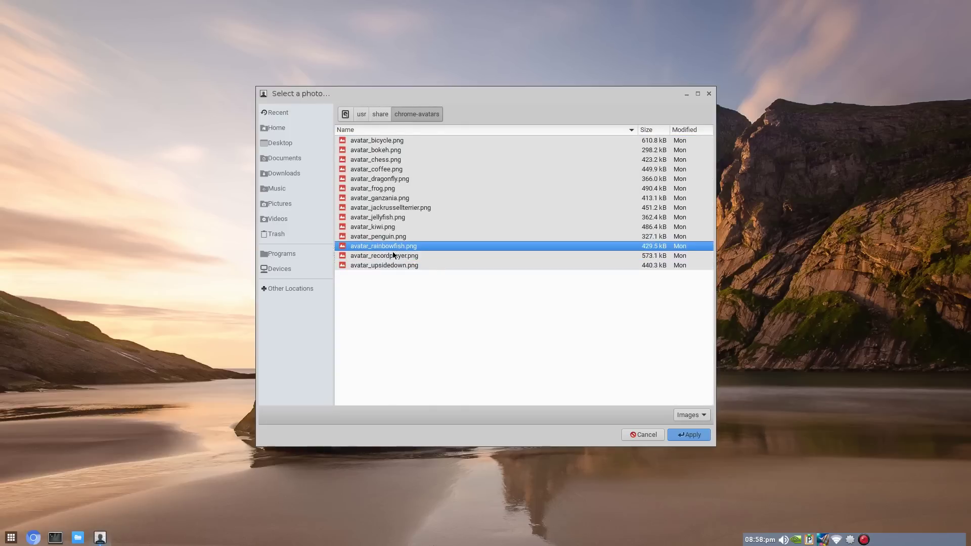
{"action": "left_click", "coordinate": [399, 256]}
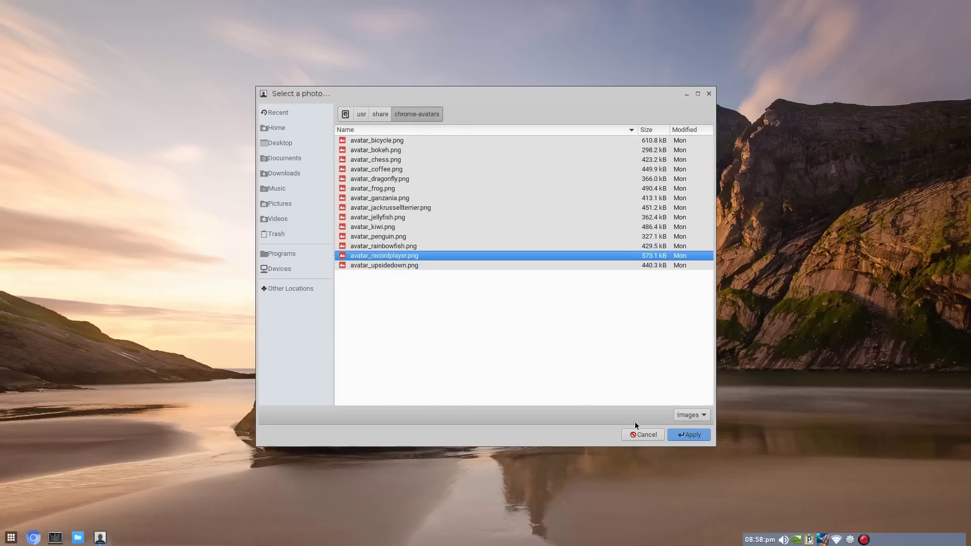
{"action": "left_click", "coordinate": [685, 435]}
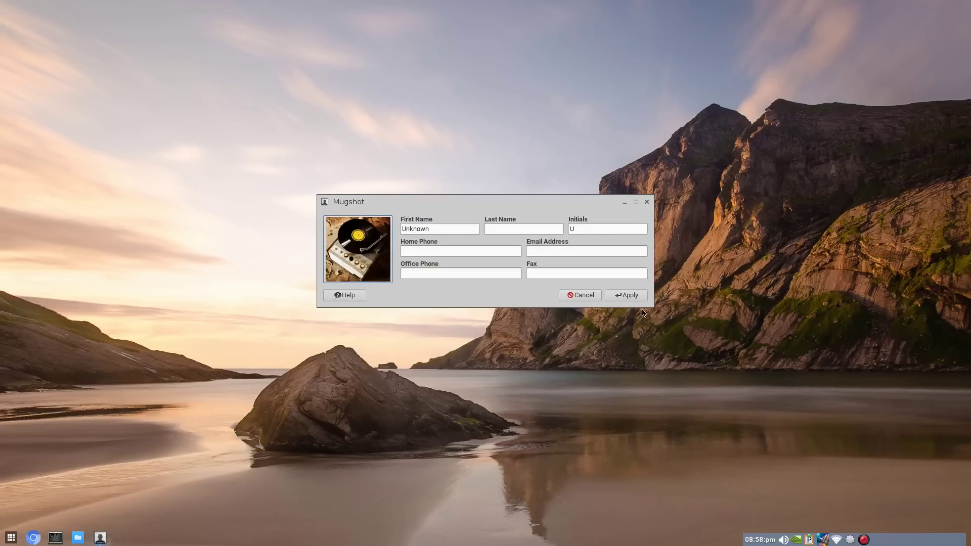
{"action": "left_click", "coordinate": [629, 297]}
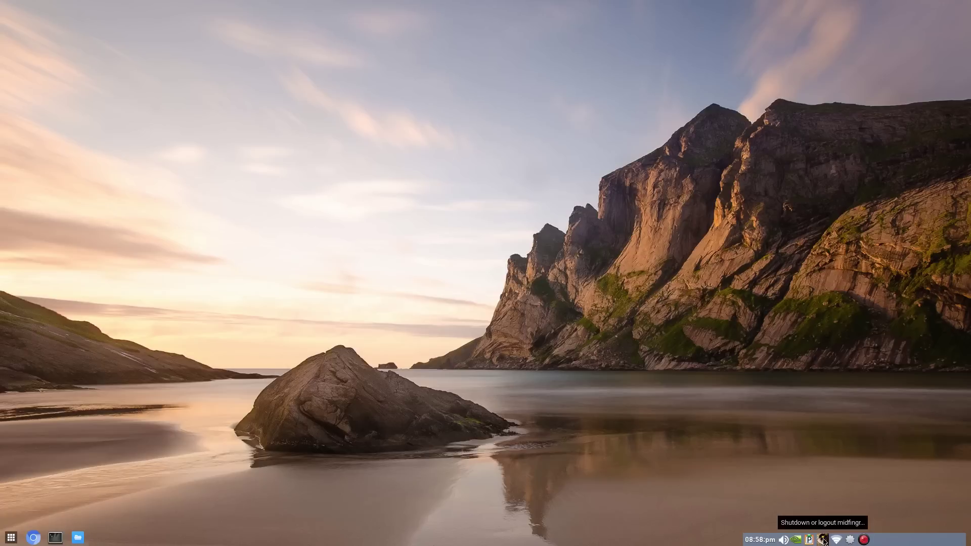
Open User Accounts in the Obsession Control Panel and set the account picture to the penguin.
{"action": "right_click", "coordinate": [313, 153]}
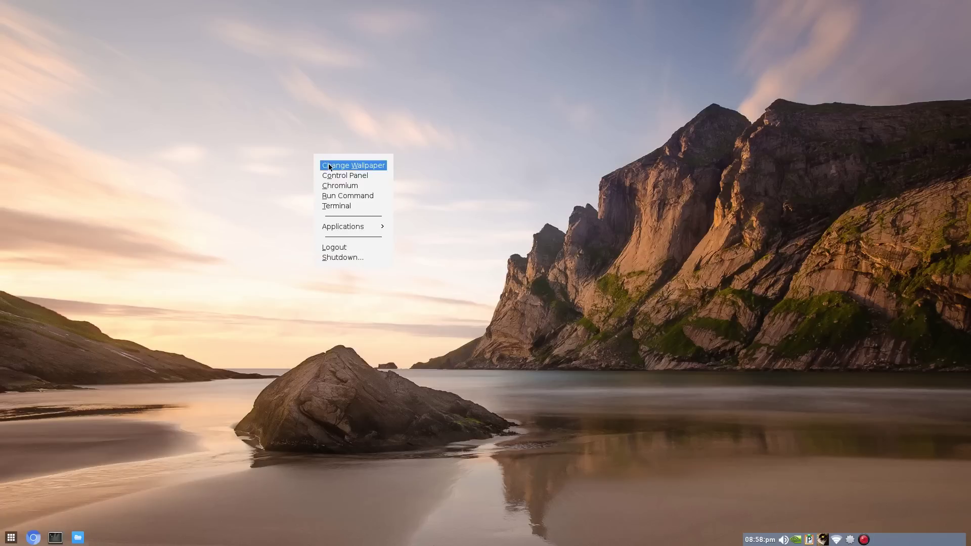
{"action": "left_click", "coordinate": [371, 176]}
{"action": "scroll", "coordinate": [498, 314], "scroll_direction": "down", "scroll_amount": 1}
{"action": "left_click", "coordinate": [438, 428]}
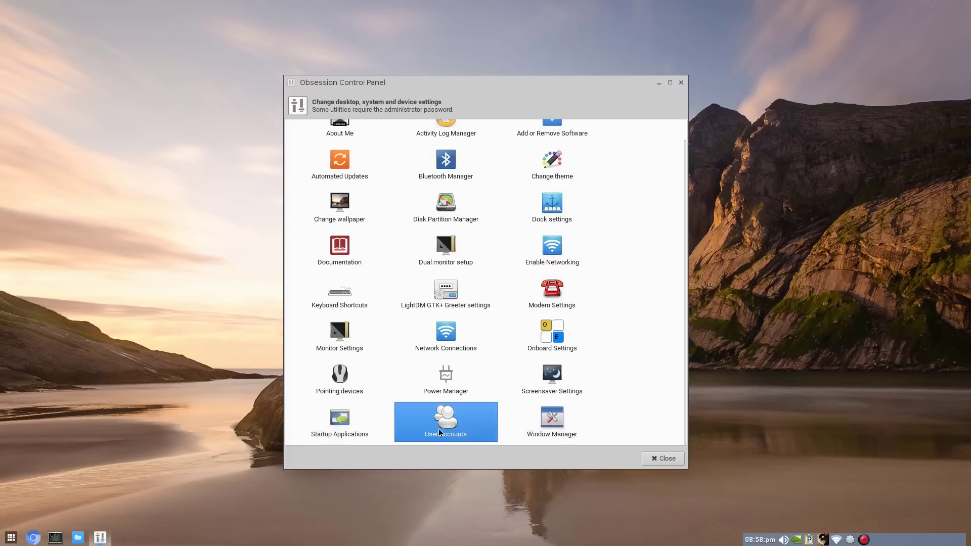
{"action": "left_click", "coordinate": [166, 219]}
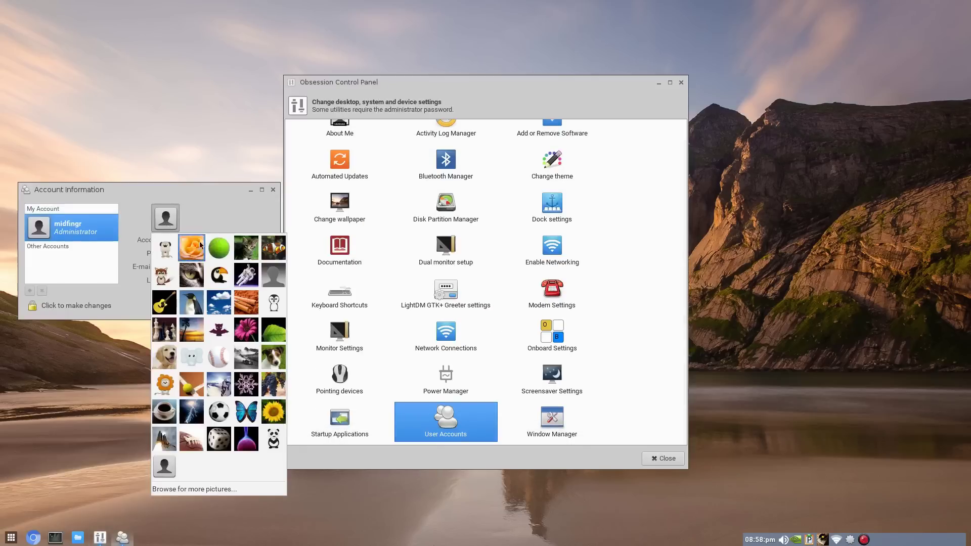
{"action": "left_click", "coordinate": [188, 305]}
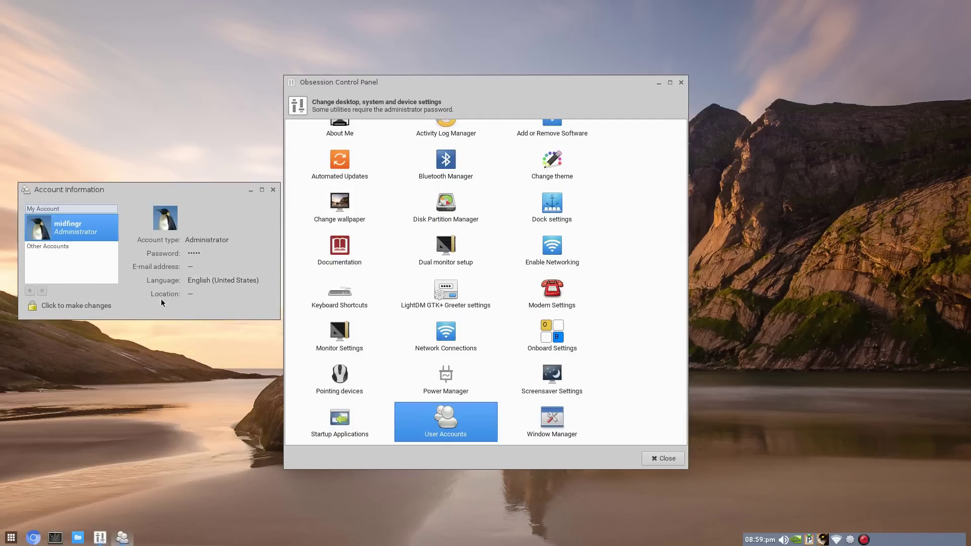
Close Account Information and try launching the Bluetooth manager.
{"action": "left_click", "coordinate": [273, 191]}
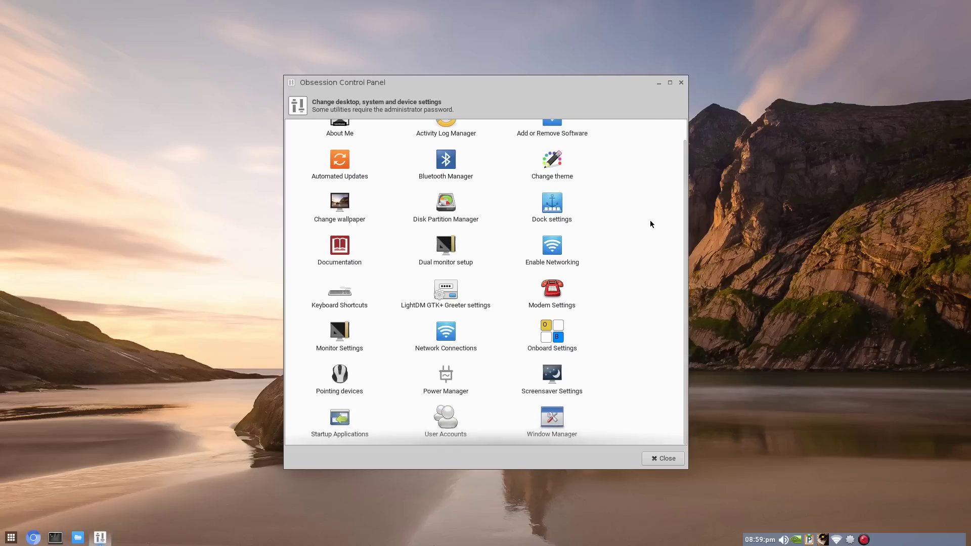
{"action": "scroll", "coordinate": [650, 224], "scroll_direction": "up", "scroll_amount": 1}
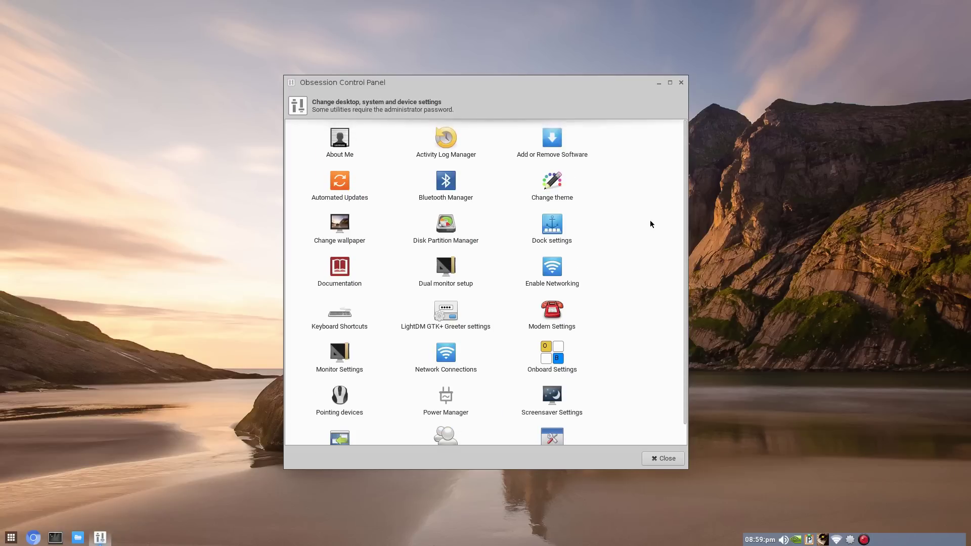
{"action": "double_click", "coordinate": [466, 192]}
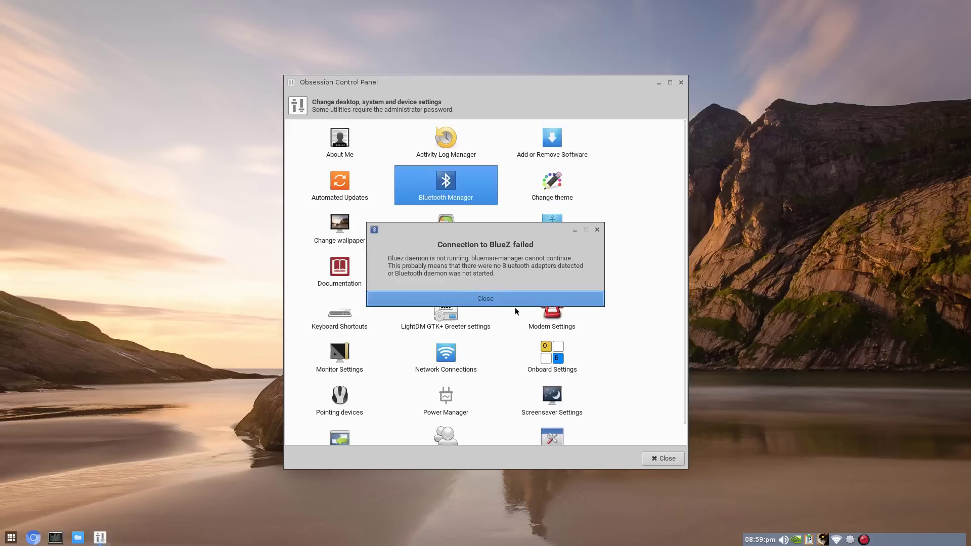
Open Modem Settings, view its setup options, and quit the GNOME PPP dialer.
{"action": "double_click", "coordinate": [515, 308]}
{"action": "left_click", "coordinate": [503, 321]}
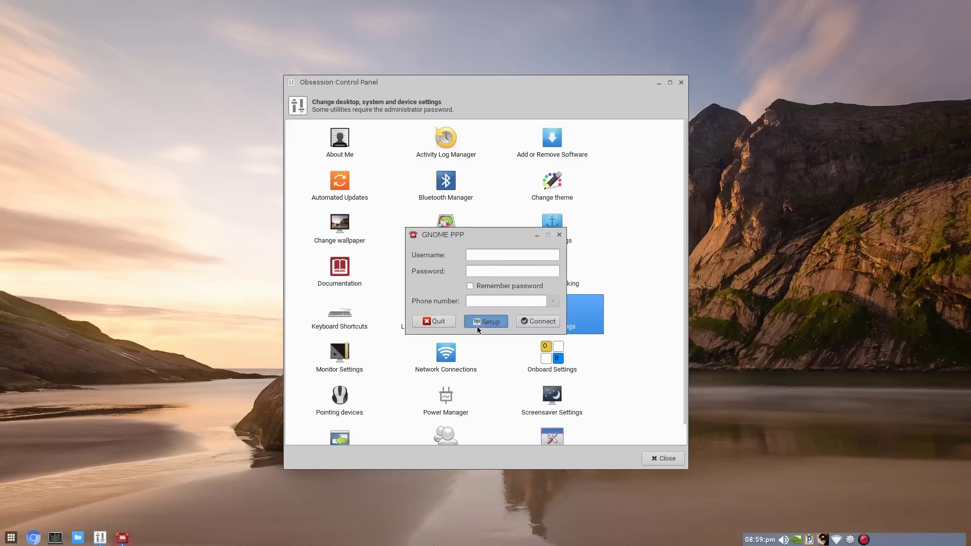
{"action": "left_click", "coordinate": [558, 395]}
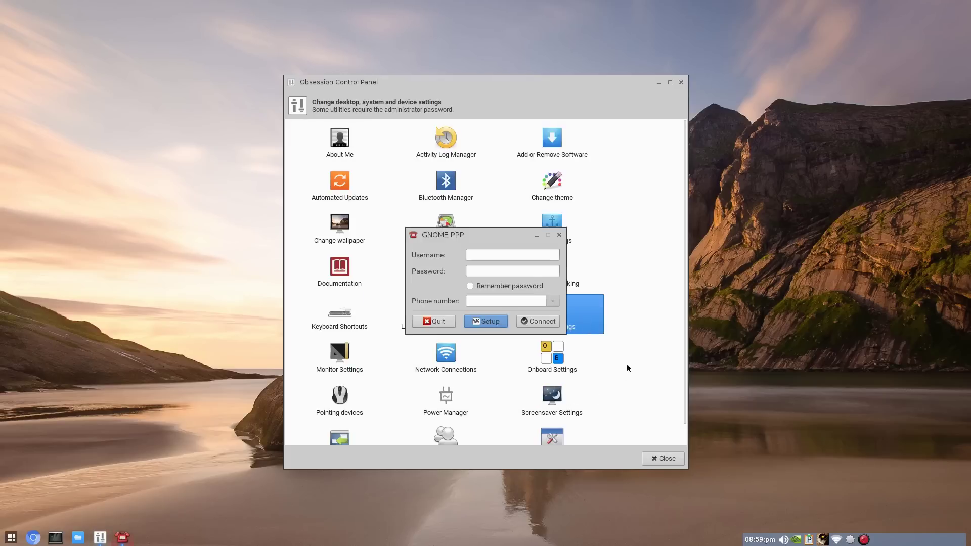
{"action": "left_click", "coordinate": [431, 318]}
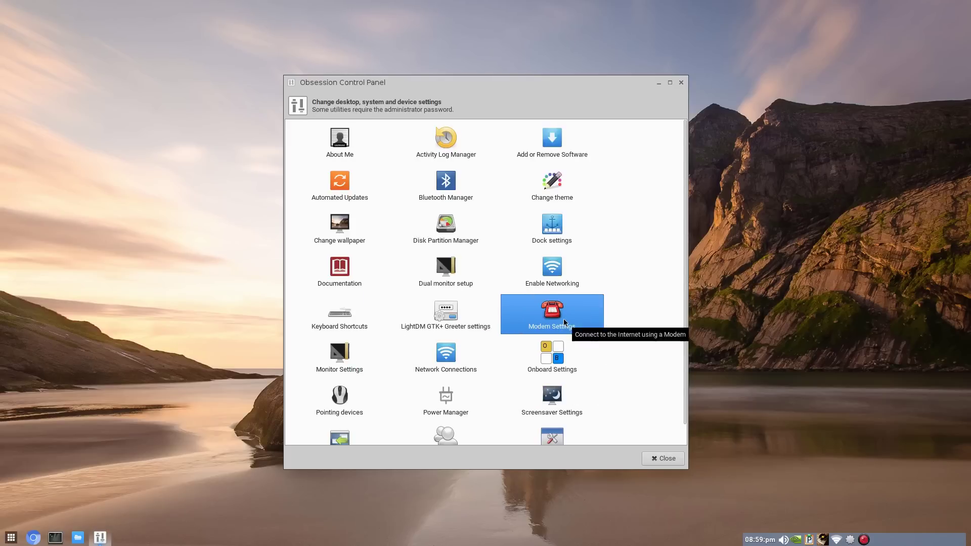
Open the obkey shortcut editor and add a new Alt+R key binding.
{"action": "double_click", "coordinate": [346, 327]}
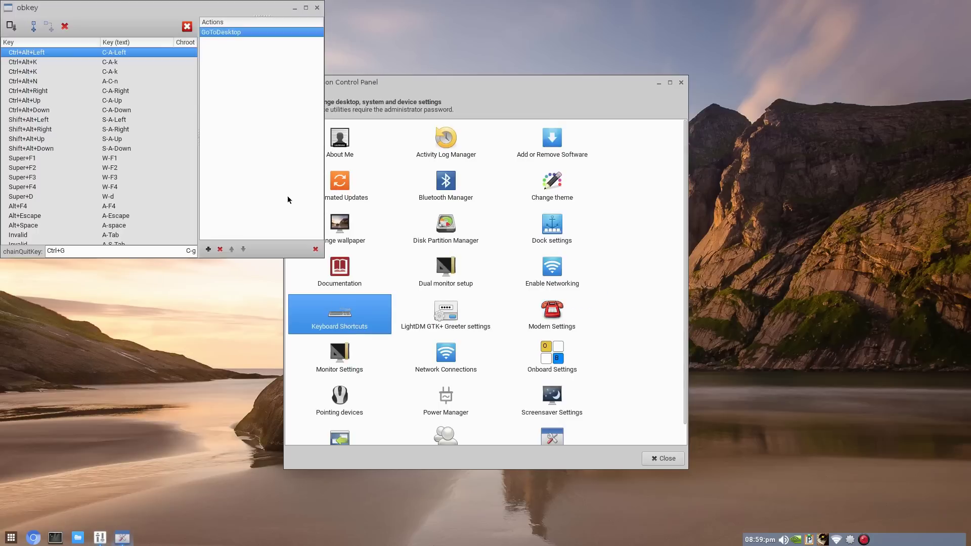
{"action": "left_click_drag", "start_coordinate": [125, 9], "coordinate": [387, 109]}
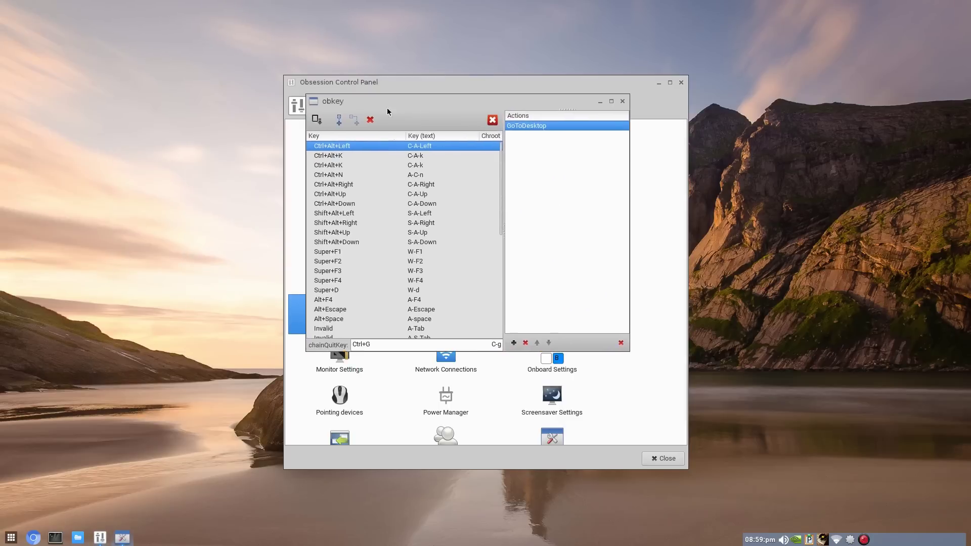
{"action": "left_click", "coordinate": [338, 125]}
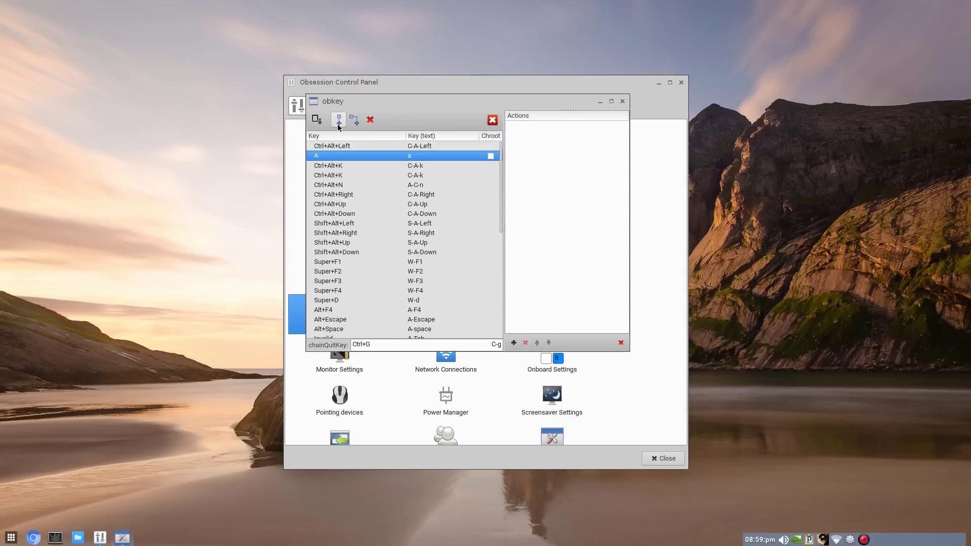
{"action": "left_click", "coordinate": [356, 156]}
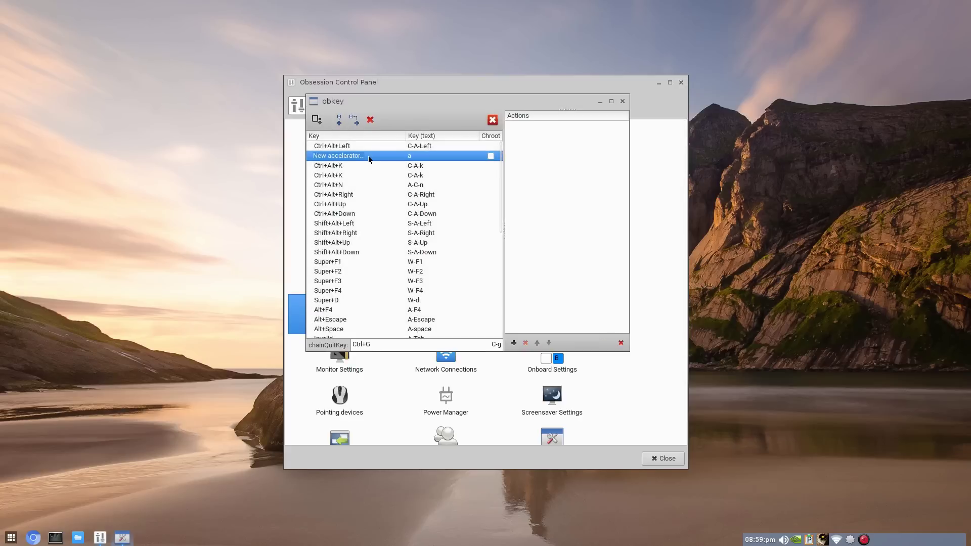
{"action": "key", "text": "alt+r"}
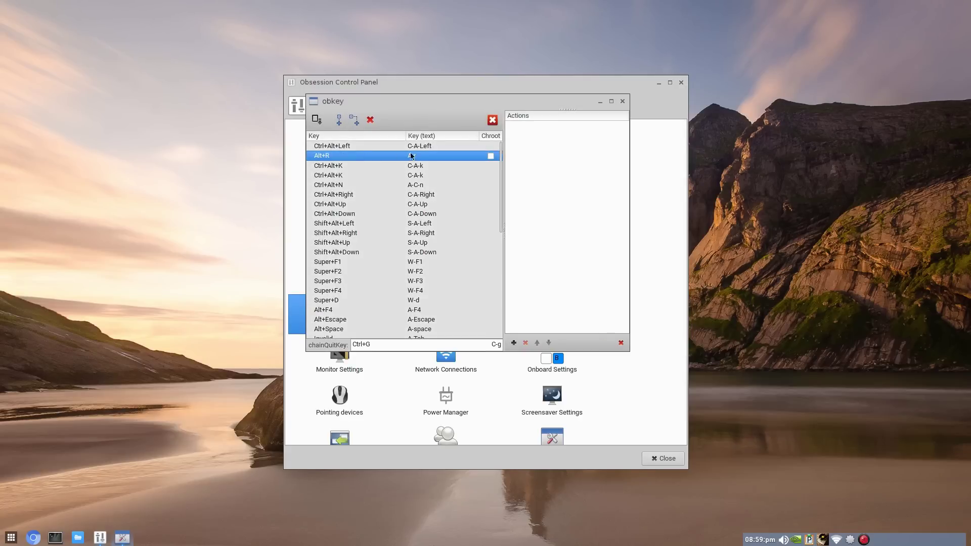
Give the binding an Execute gmrun action with startup notification named Run, then close obkey.
{"action": "left_click", "coordinate": [513, 344]}
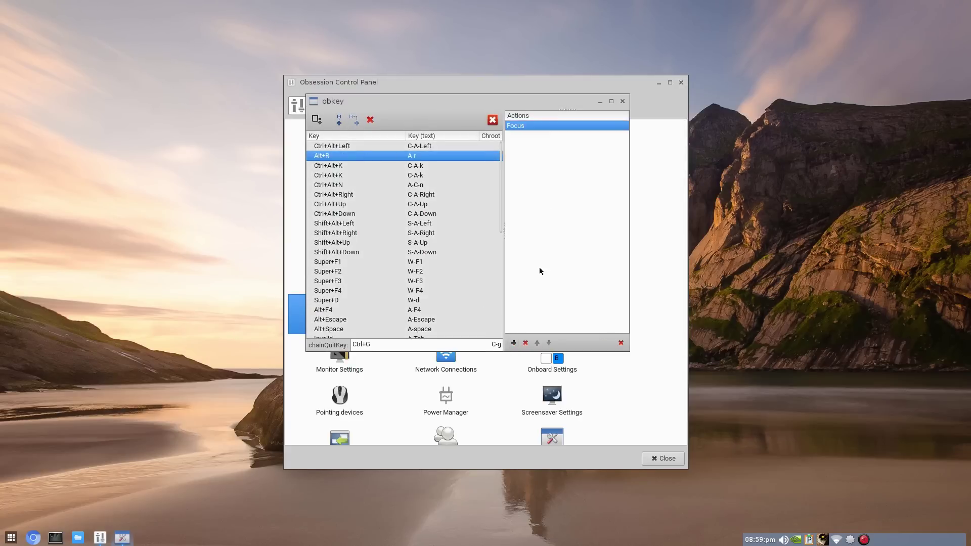
{"action": "left_click", "coordinate": [541, 126]}
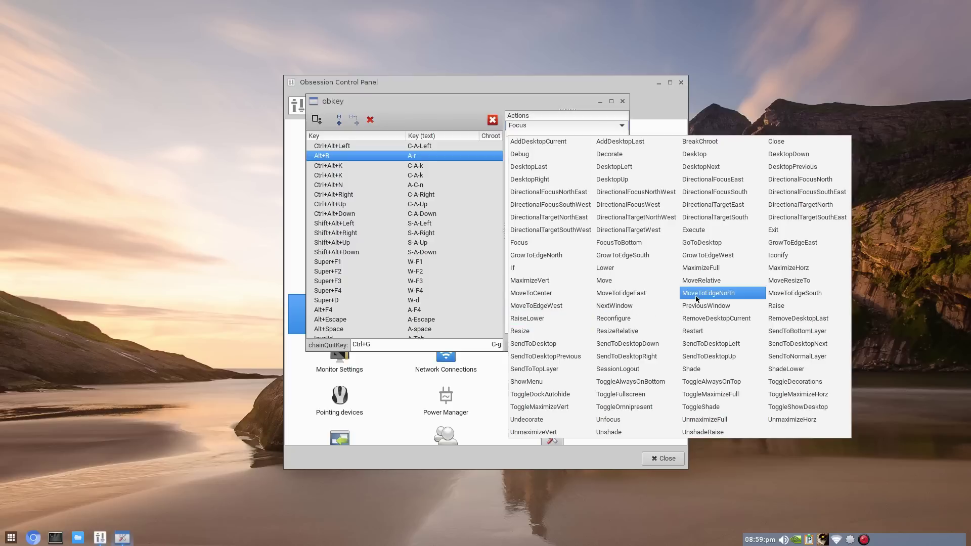
{"action": "left_click", "coordinate": [700, 233]}
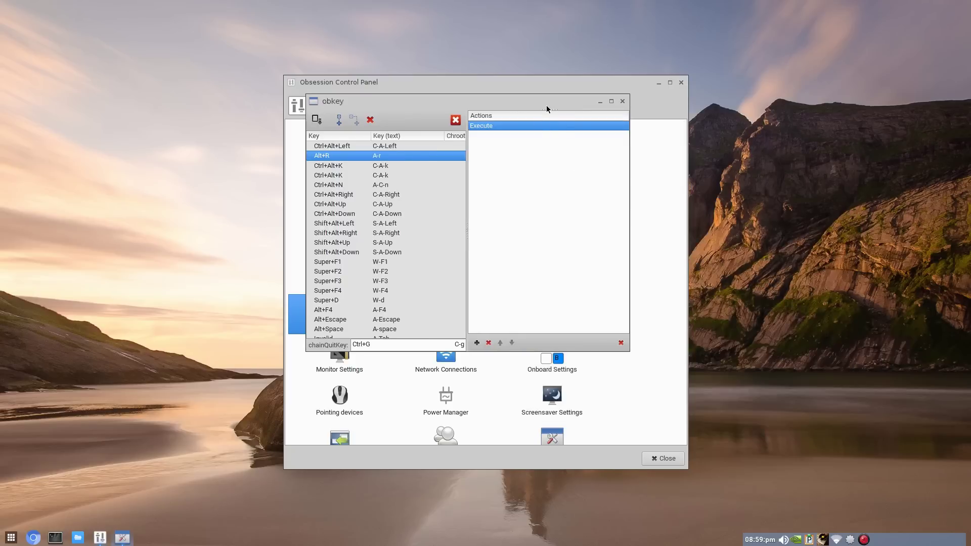
{"action": "left_click_drag", "start_coordinate": [548, 107], "coordinate": [559, 270]}
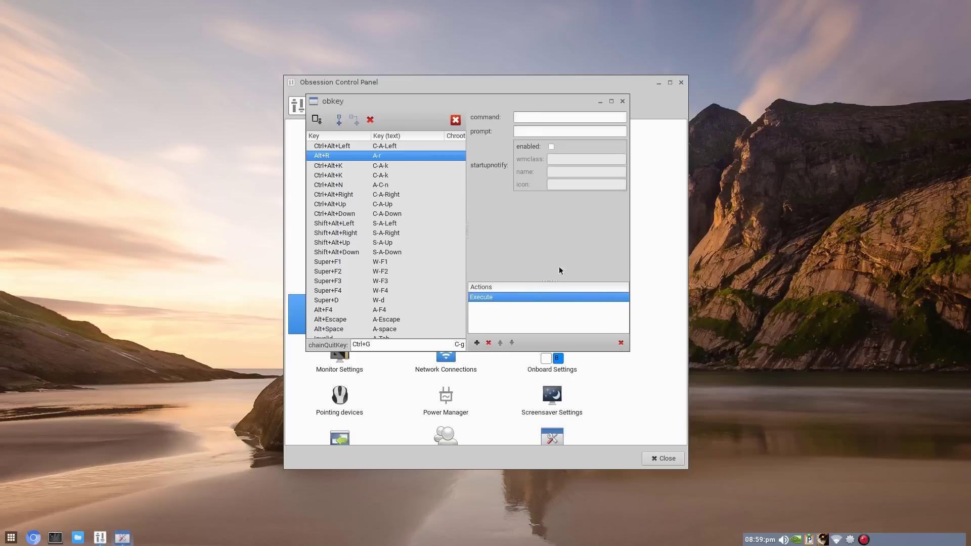
{"action": "left_click", "coordinate": [531, 116]}
{"action": "left_click", "coordinate": [552, 146]}
{"action": "type", "text": "Run"}
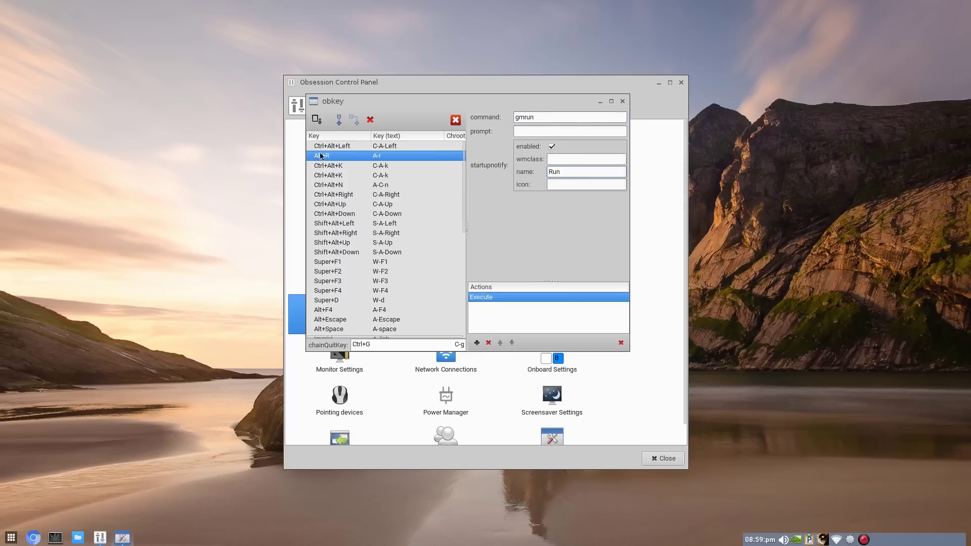
{"action": "left_click", "coordinate": [455, 120]}
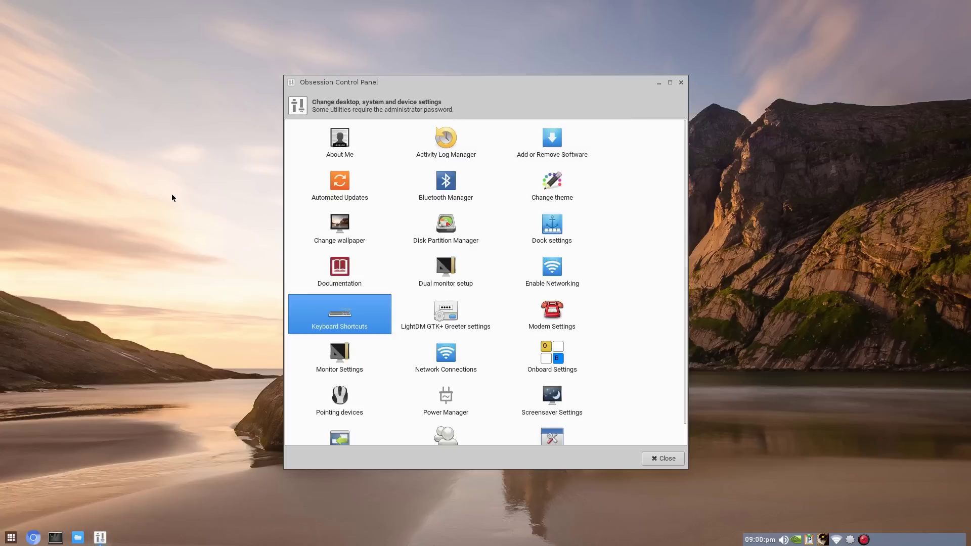
{"action": "key", "text": "alt+F2"}
{"action": "key", "text": "Escape"}
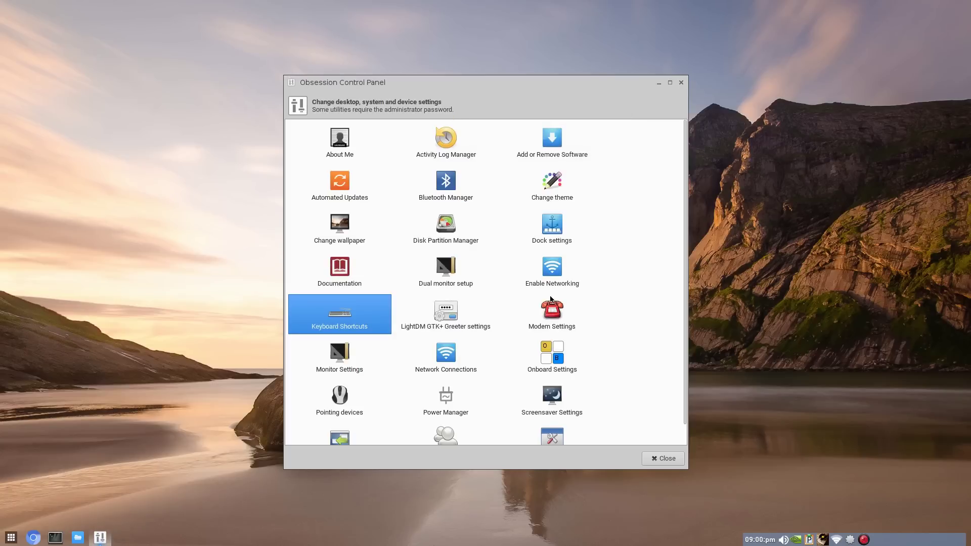
{"action": "double_click", "coordinate": [457, 306]}
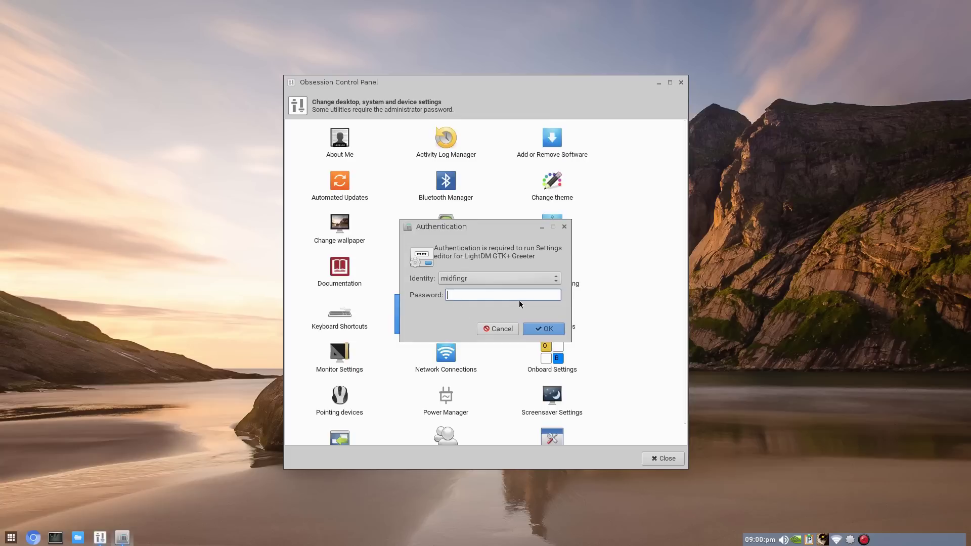
{"action": "type", "text": "******"}
{"action": "key", "text": "Return"}
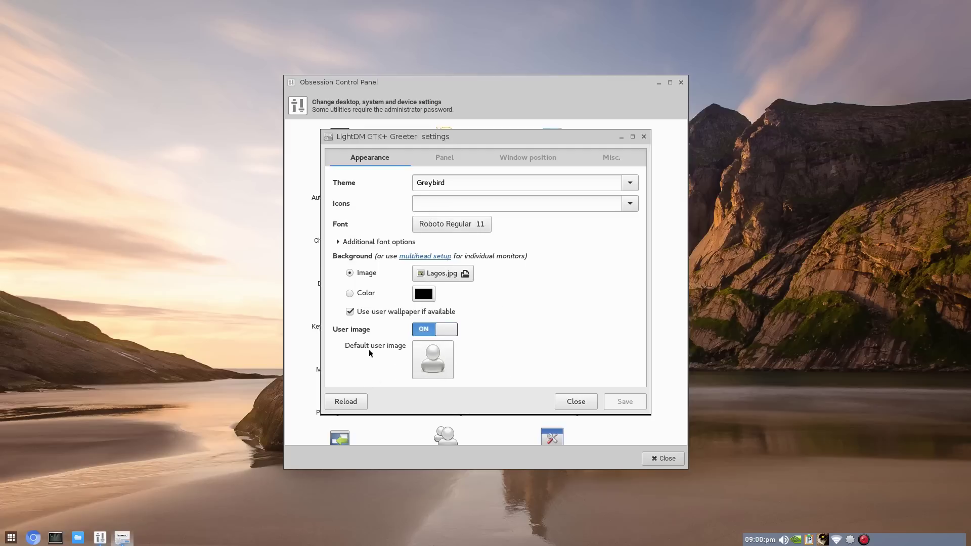
{"action": "left_click", "coordinate": [442, 163]}
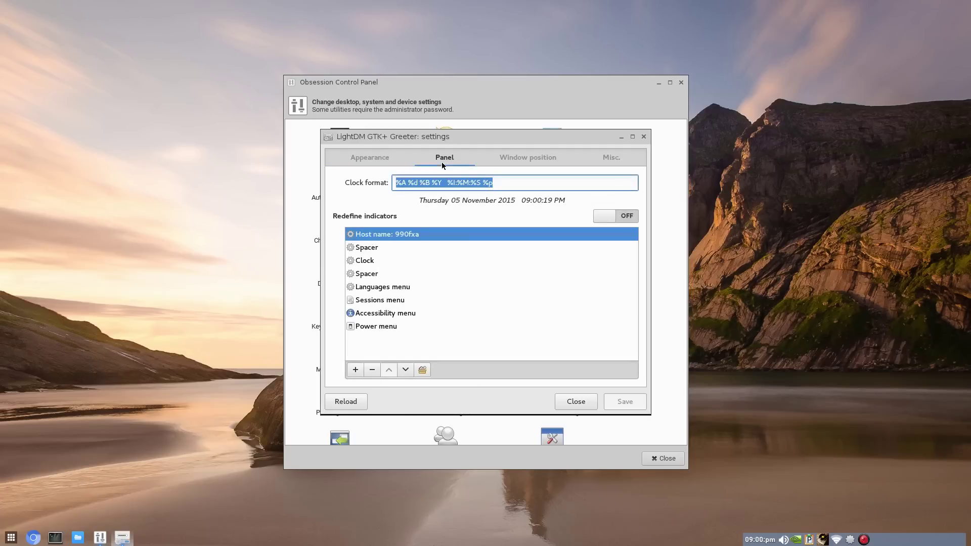
{"action": "left_click", "coordinate": [513, 181]}
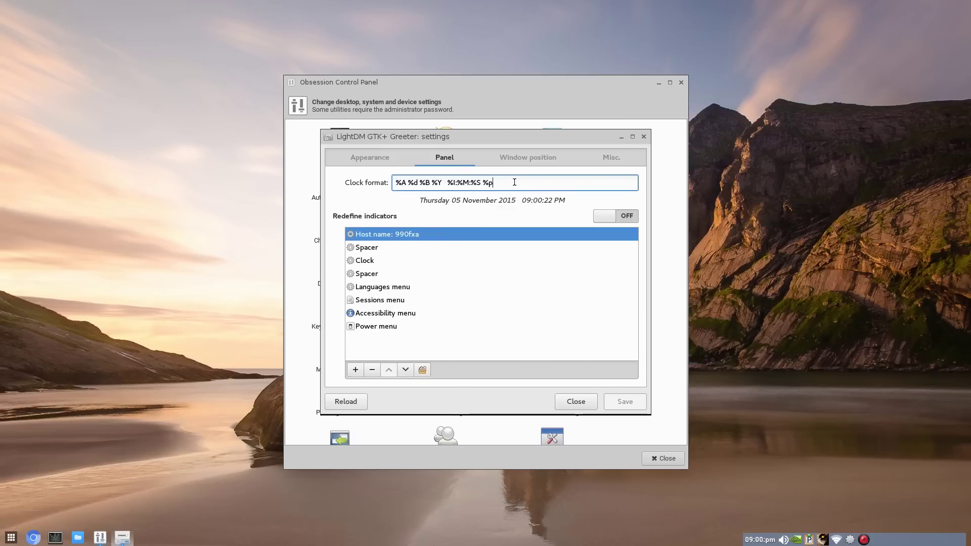
{"action": "left_click", "coordinate": [517, 157]}
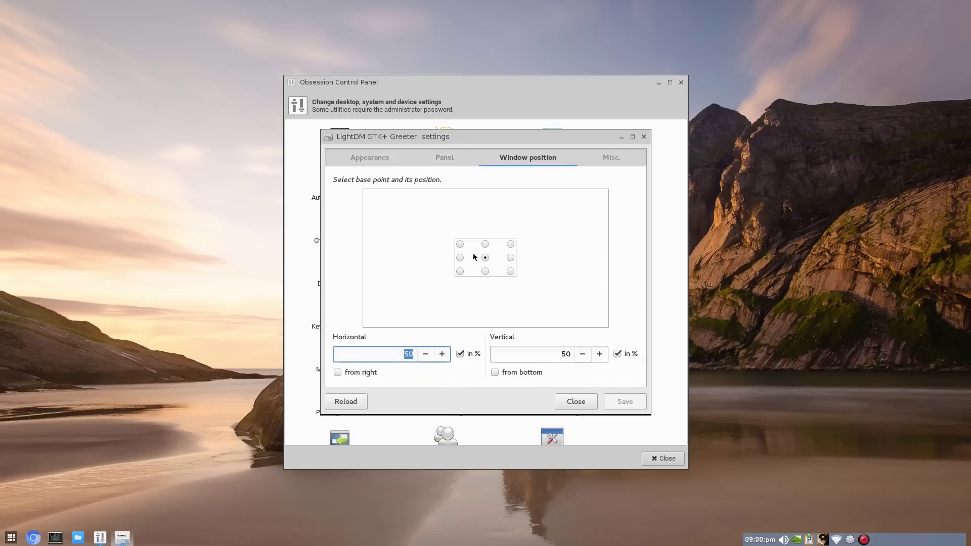
{"action": "left_click", "coordinate": [578, 407]}
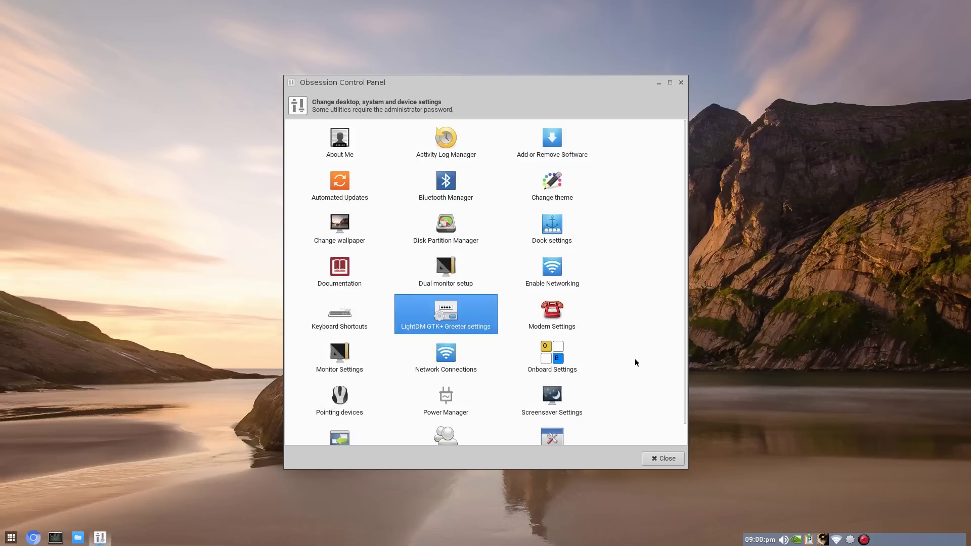
{"action": "scroll", "coordinate": [635, 359], "scroll_direction": "down", "scroll_amount": 1}
{"action": "double_click", "coordinate": [556, 387]}
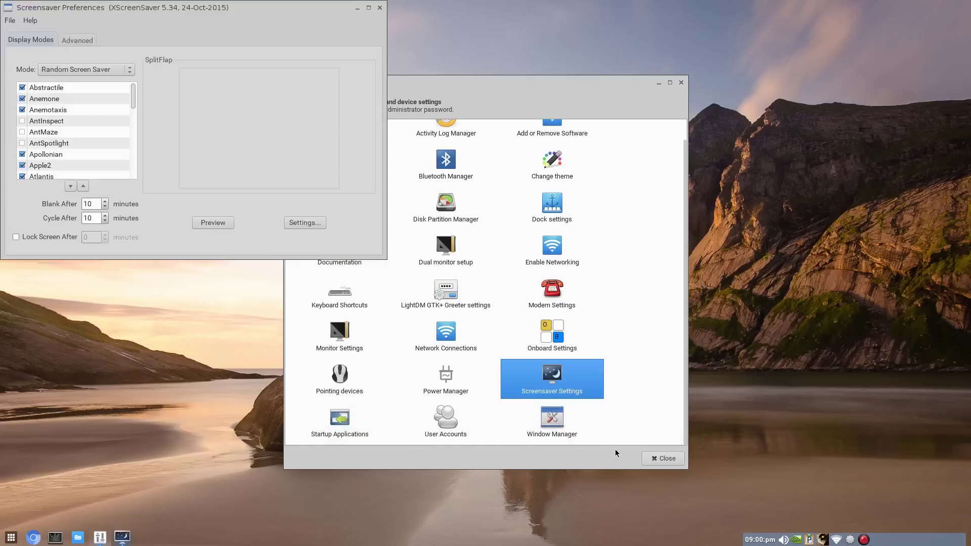
{"action": "scroll", "coordinate": [99, 152], "scroll_direction": "up", "scroll_amount": 3}
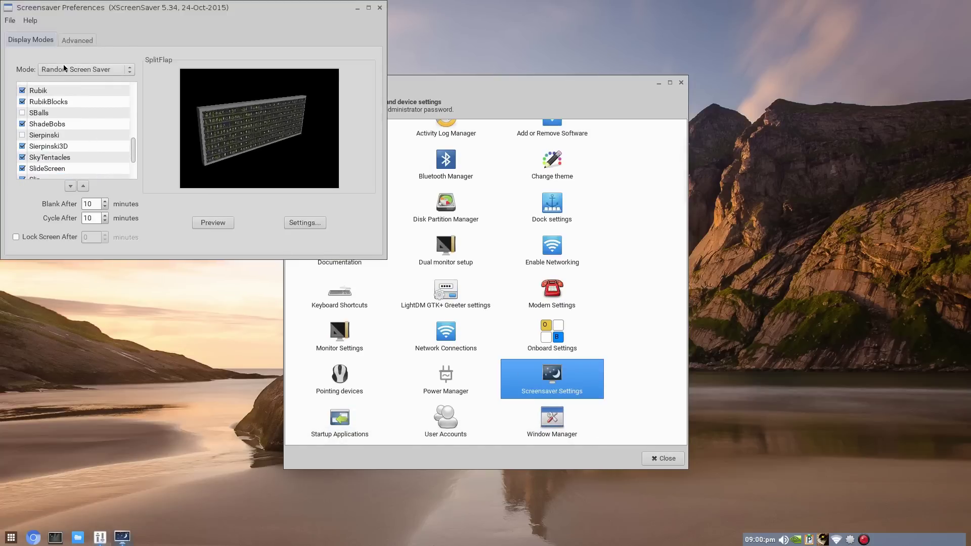
{"action": "left_click", "coordinate": [64, 68]}
{"action": "left_click", "coordinate": [64, 70]}
{"action": "scroll", "coordinate": [81, 110], "scroll_direction": "up", "scroll_amount": 6}
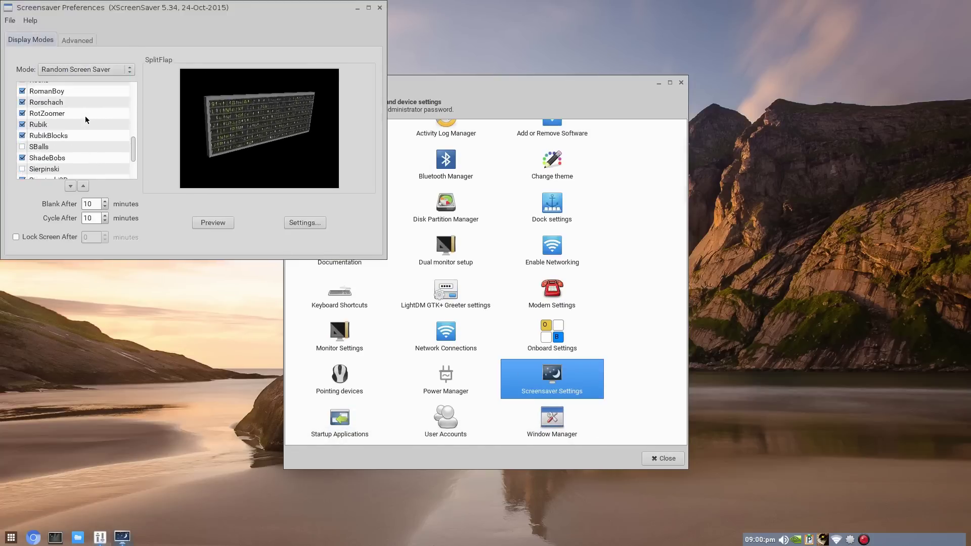
{"action": "left_click", "coordinate": [60, 110]}
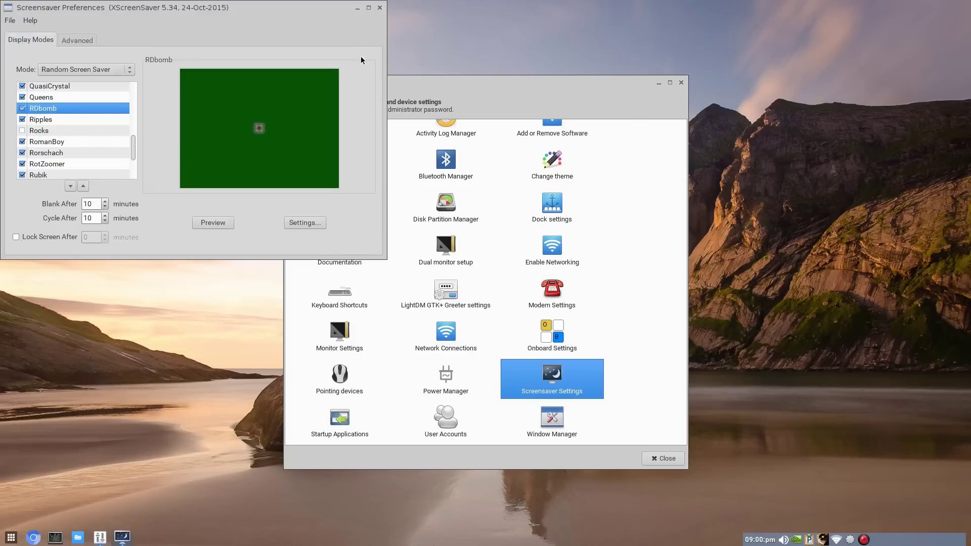
{"action": "left_click", "coordinate": [379, 7]}
Open the user session menu from the tray avatar.
{"action": "left_click", "coordinate": [823, 540]}
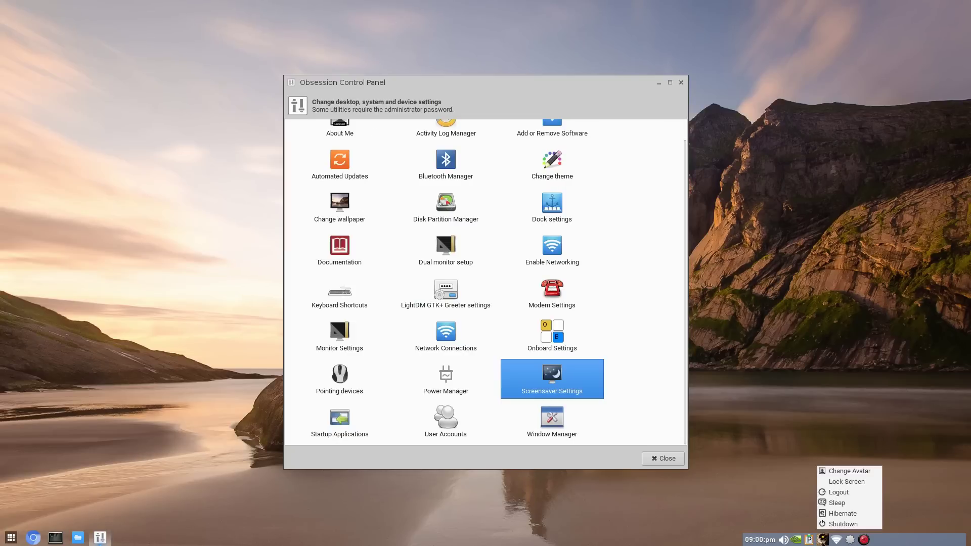